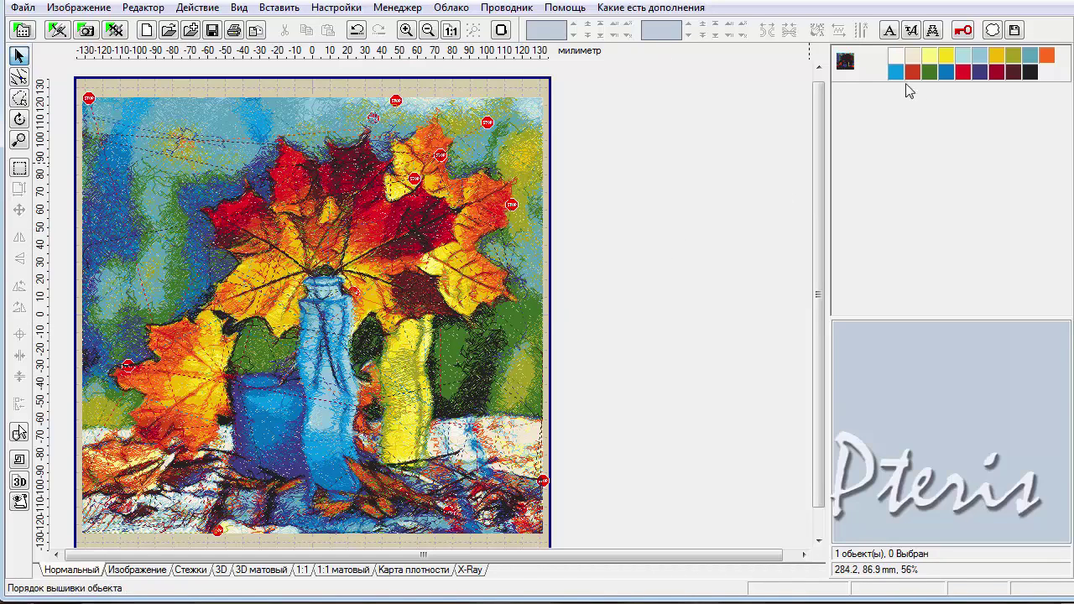
Start a freehand stitch selection outside the upper-left corner, along the upper edge, and down the dark leaf vein to the light-blue vase's neck
left_click(844, 62)
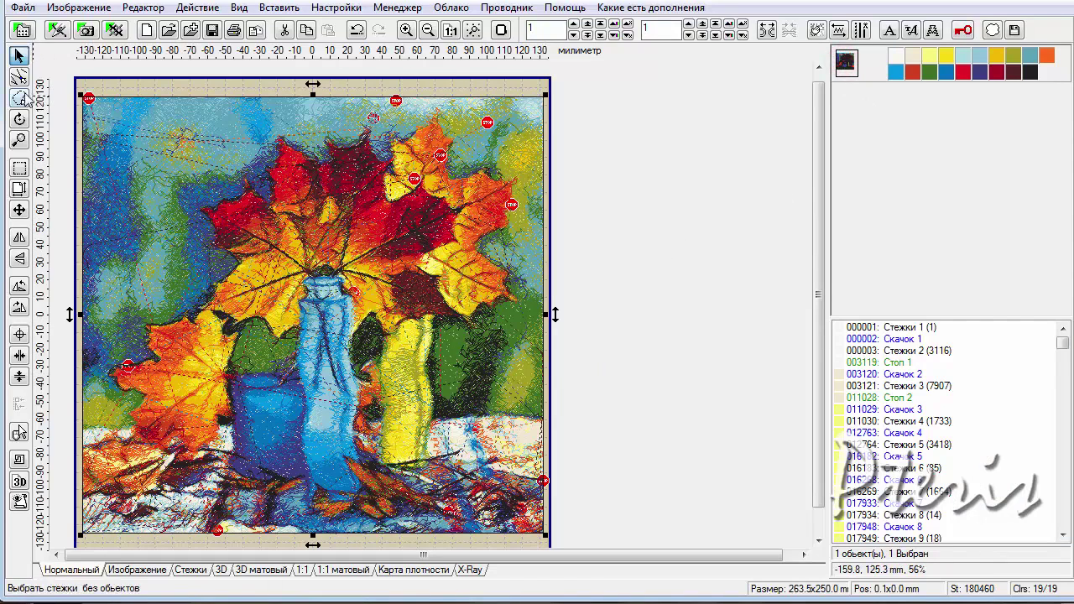
left_click(19, 97)
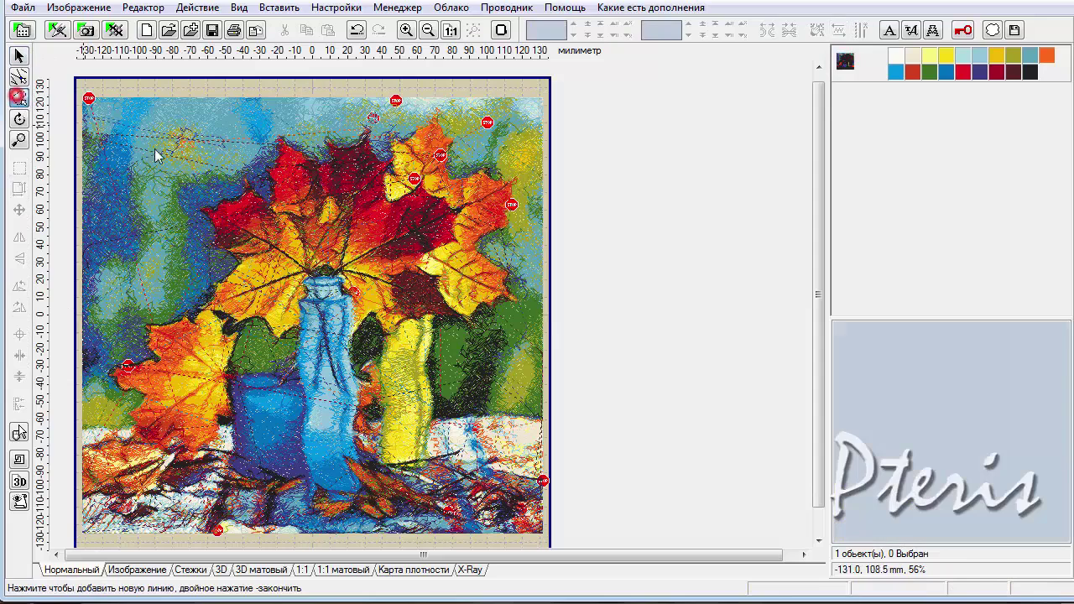
left_click(69, 75)
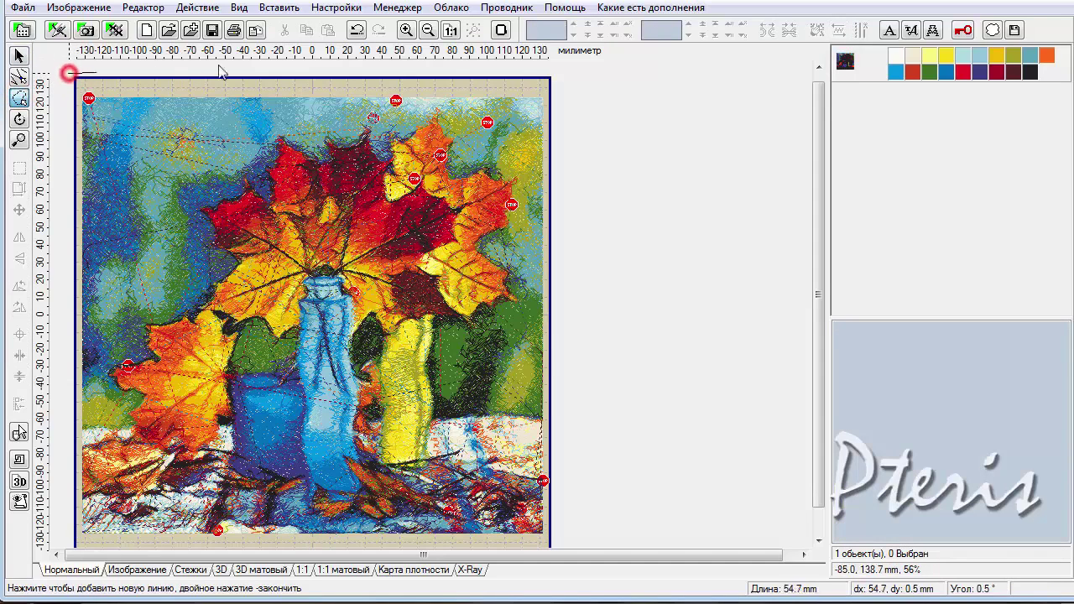
left_click(315, 81)
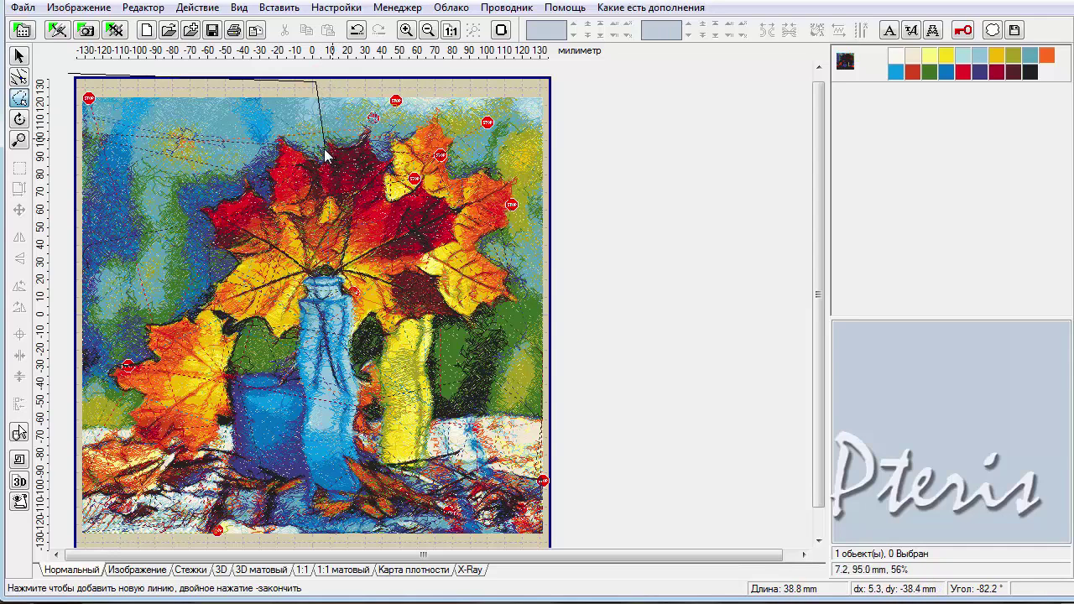
left_click(366, 134)
left_click(352, 198)
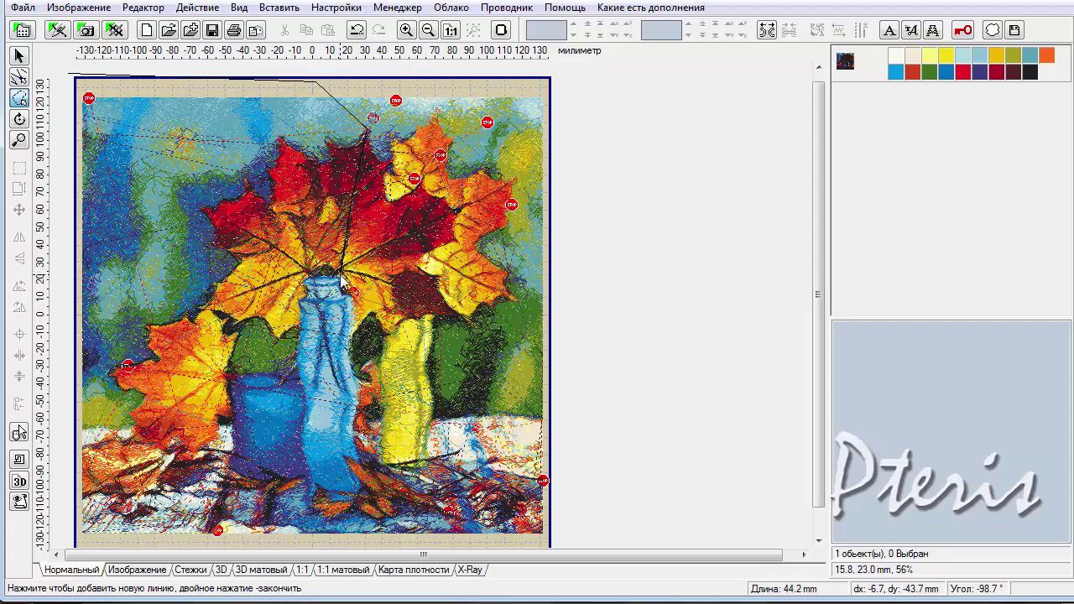
left_click(341, 280)
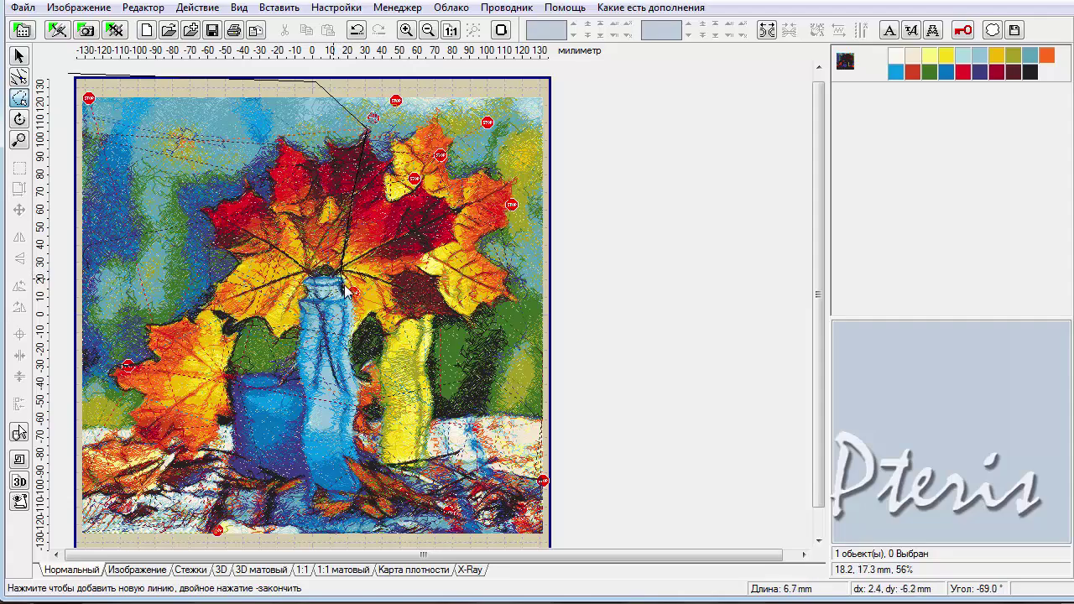
Continue the selection outline from the neck down the right edge of the light-blue vase, following its contour
scroll(345, 285, "up", 2)
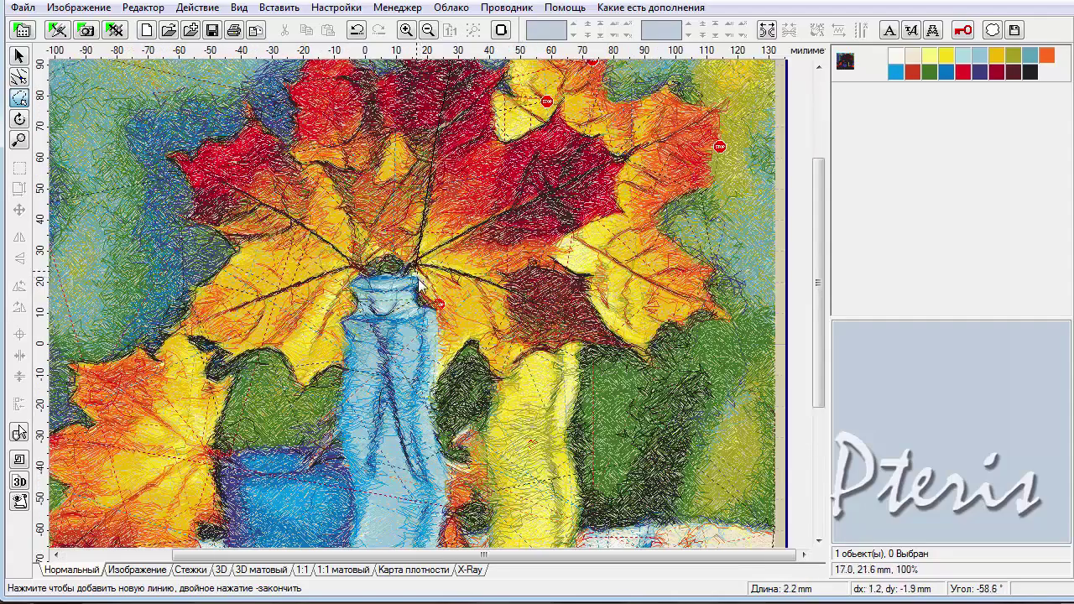
left_click(413, 288)
left_click(437, 309)
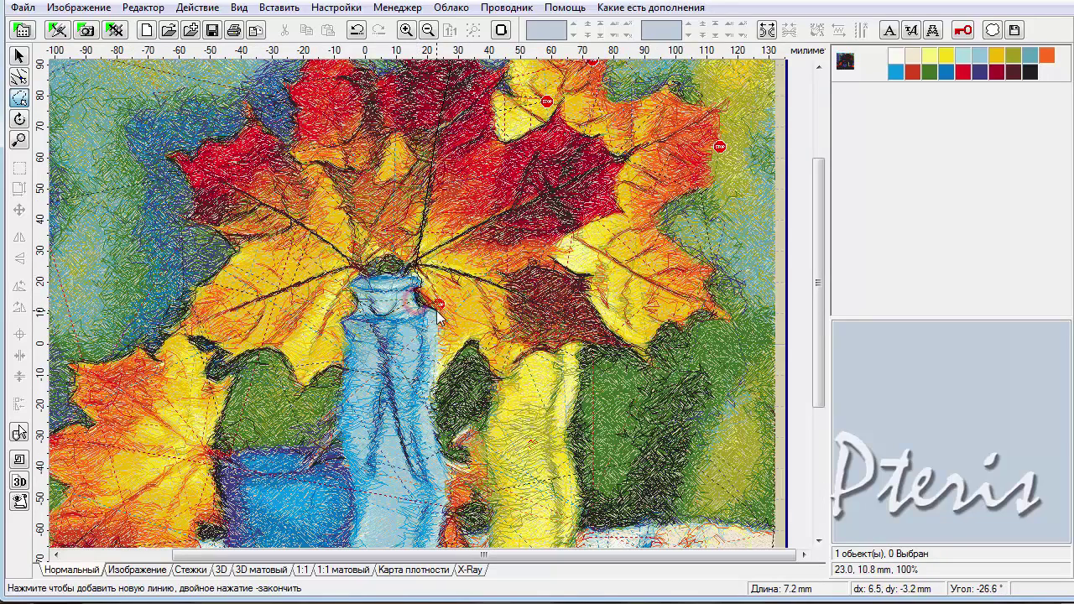
left_click(439, 341)
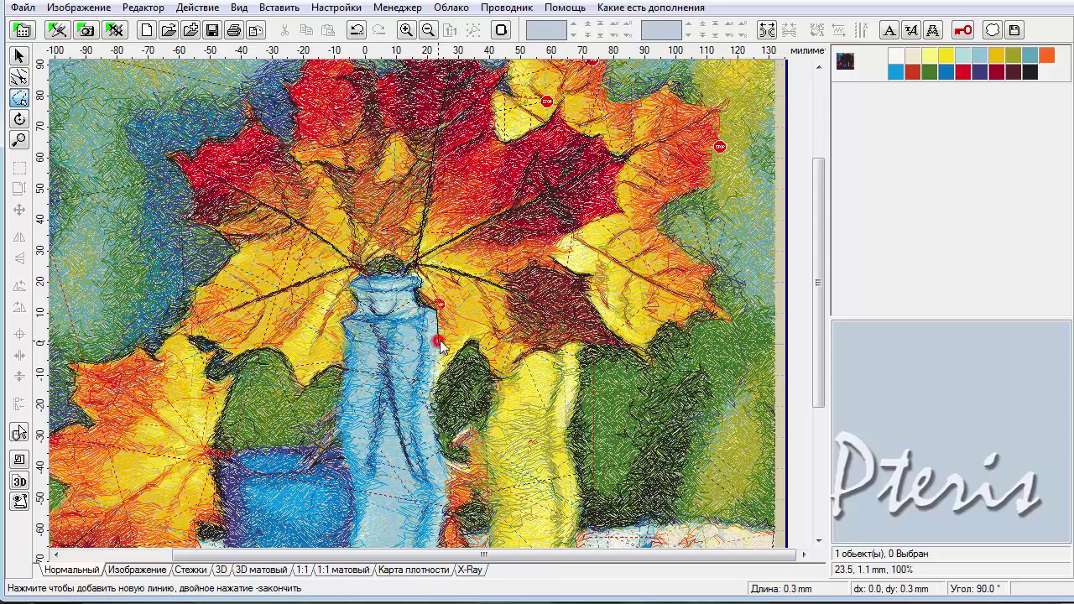
left_click(436, 379)
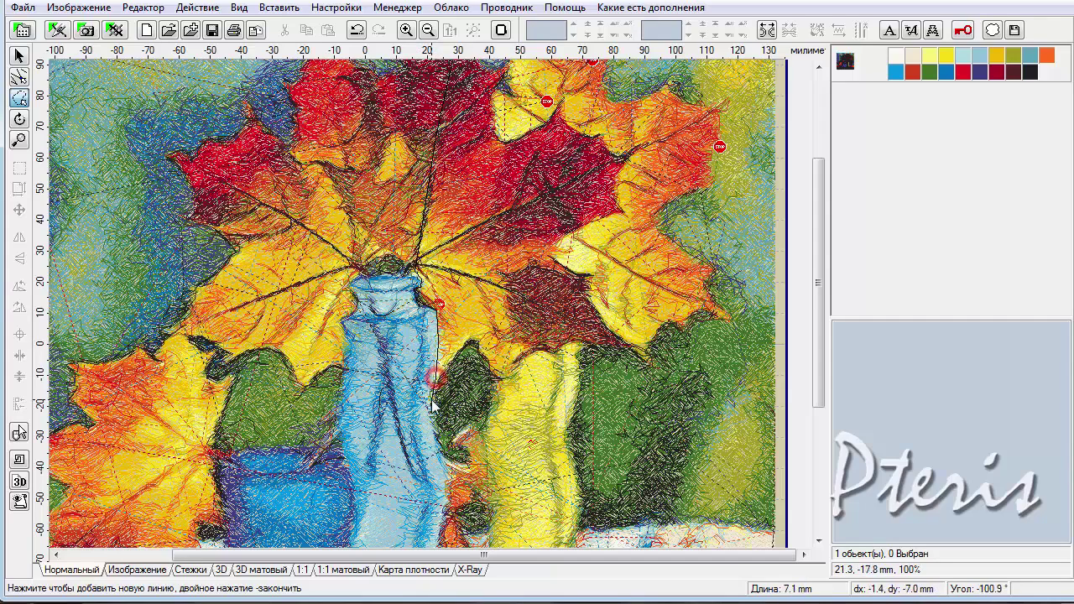
left_click(429, 396)
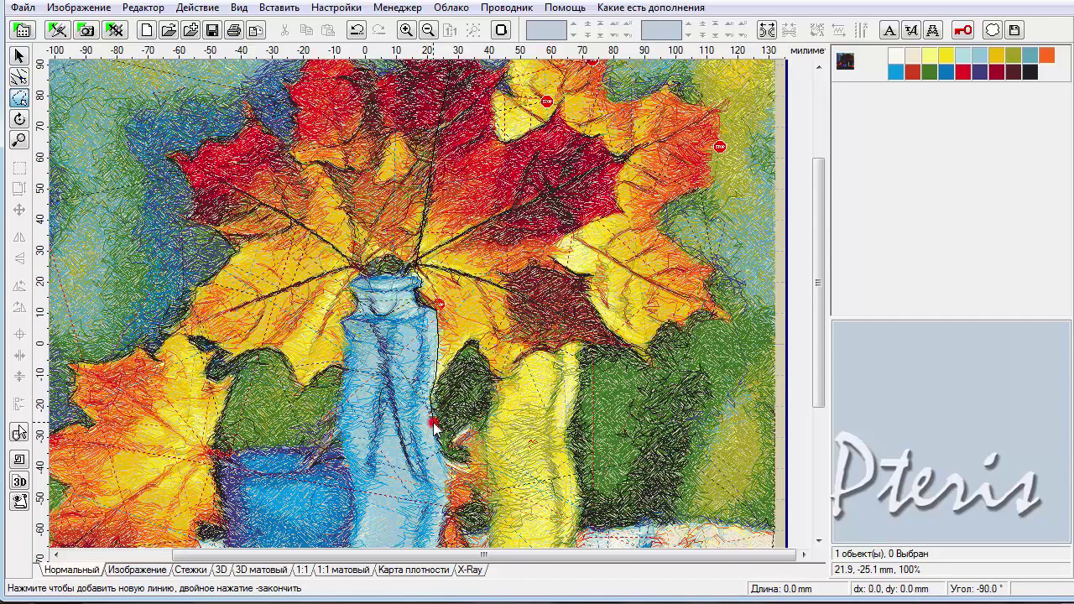
left_click(448, 462)
left_click(449, 500)
Extend the selection outline past the light-blue vase's base and through the fallen leaves to below the design's lower edge
scroll(444, 529, "down", 1)
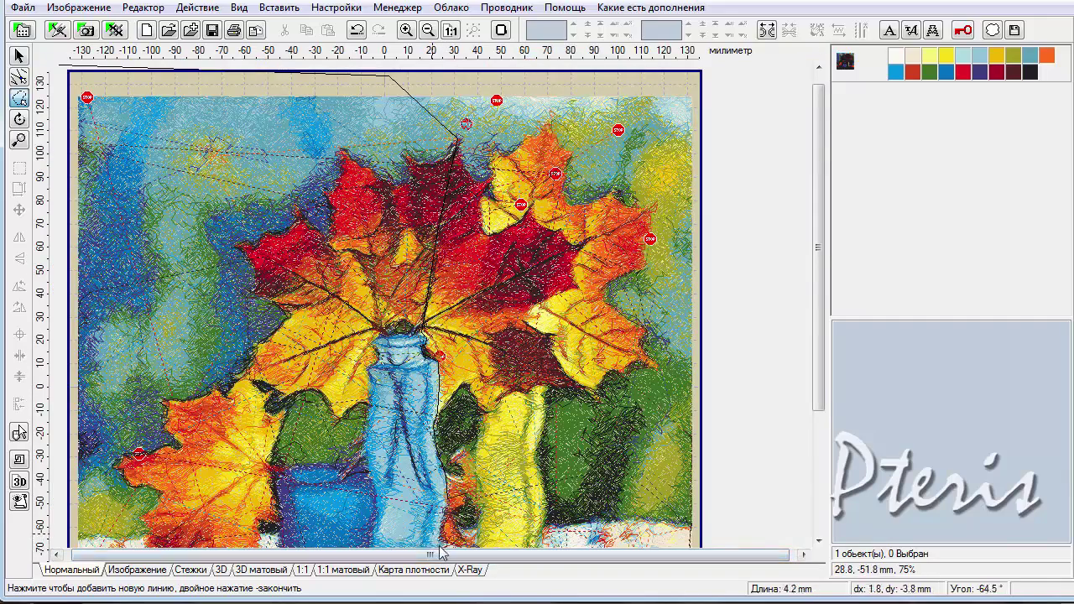
scroll(440, 547, "down", 3)
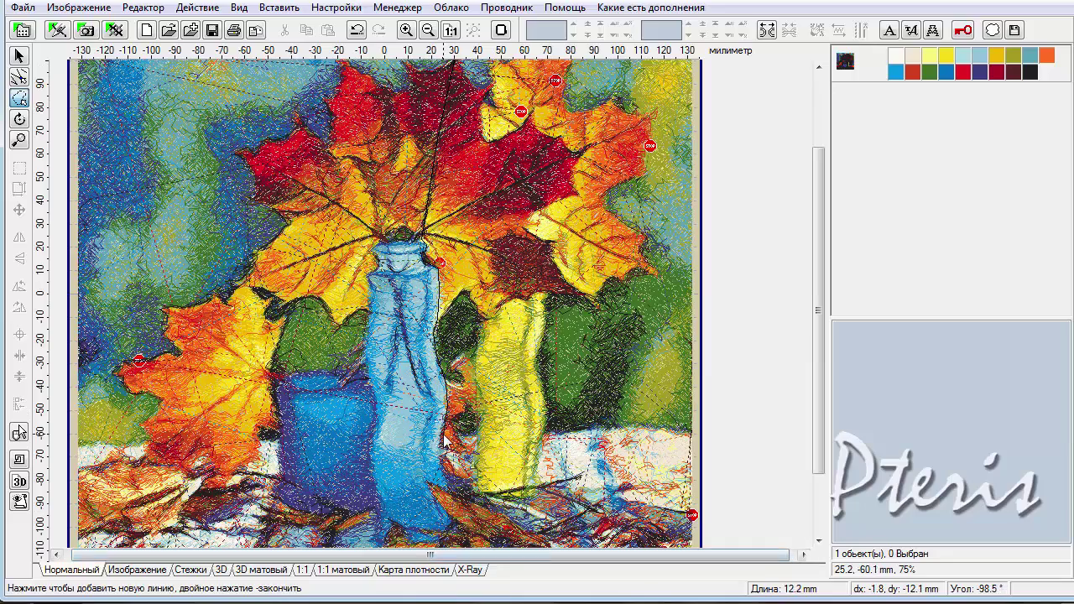
left_click(441, 461)
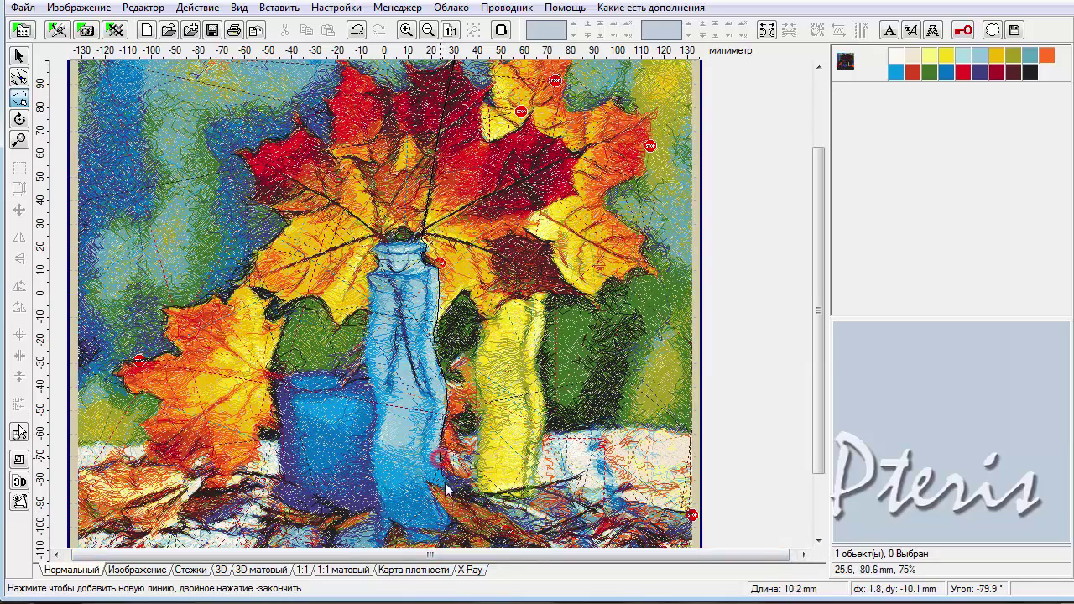
scroll(449, 494, "down", 3)
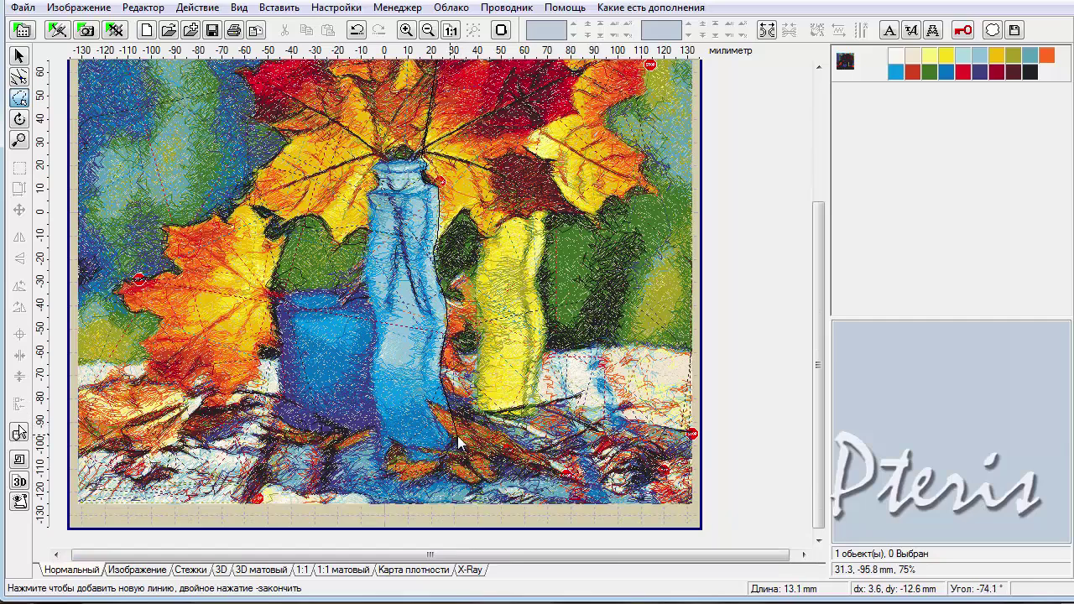
left_click(444, 450)
left_click(435, 474)
left_click(423, 526)
Close the outline around the design's left side and split the enclosed stitches into a separate object
left_click(67, 513)
left_click(67, 163)
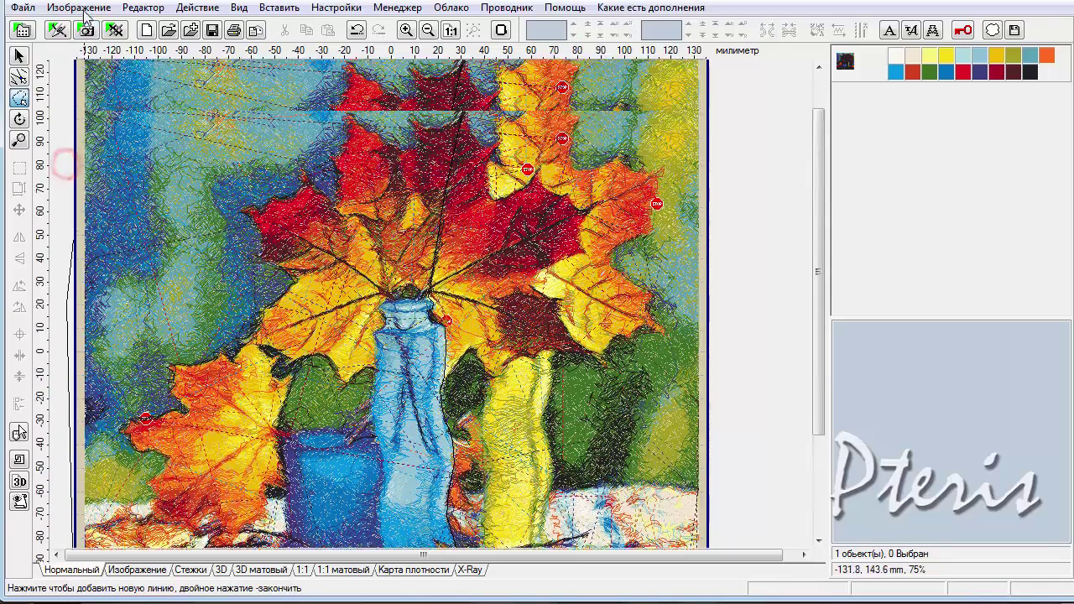
left_click(65, 83)
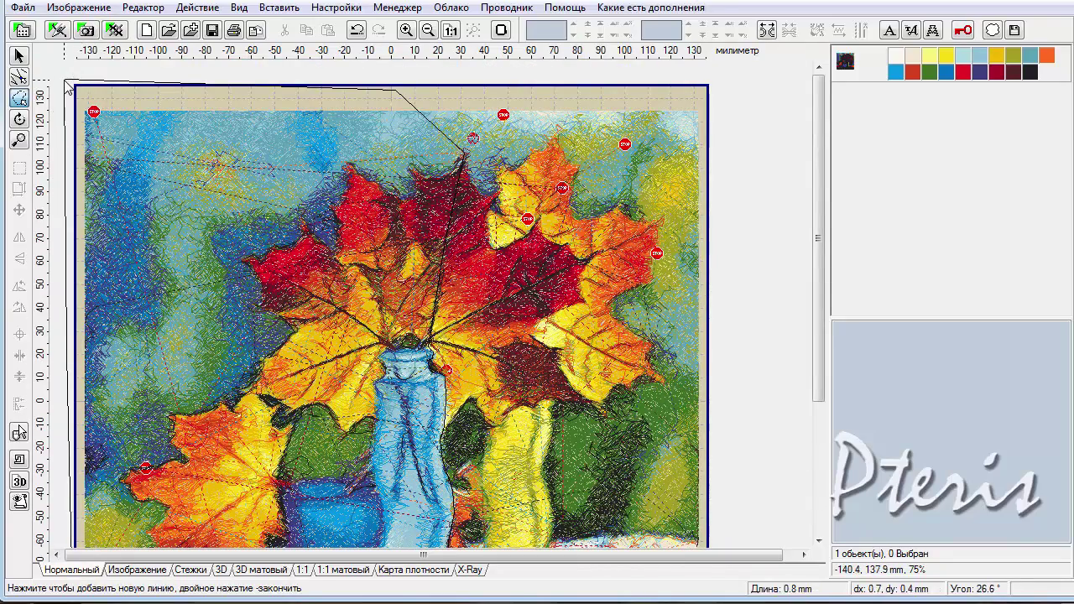
double_click(67, 86)
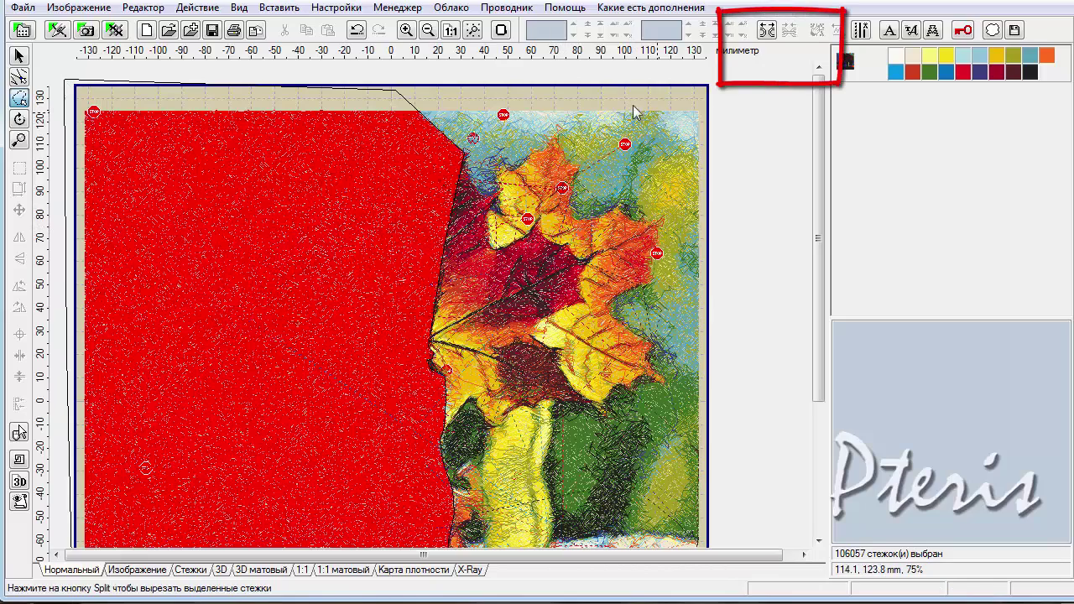
left_click(767, 33)
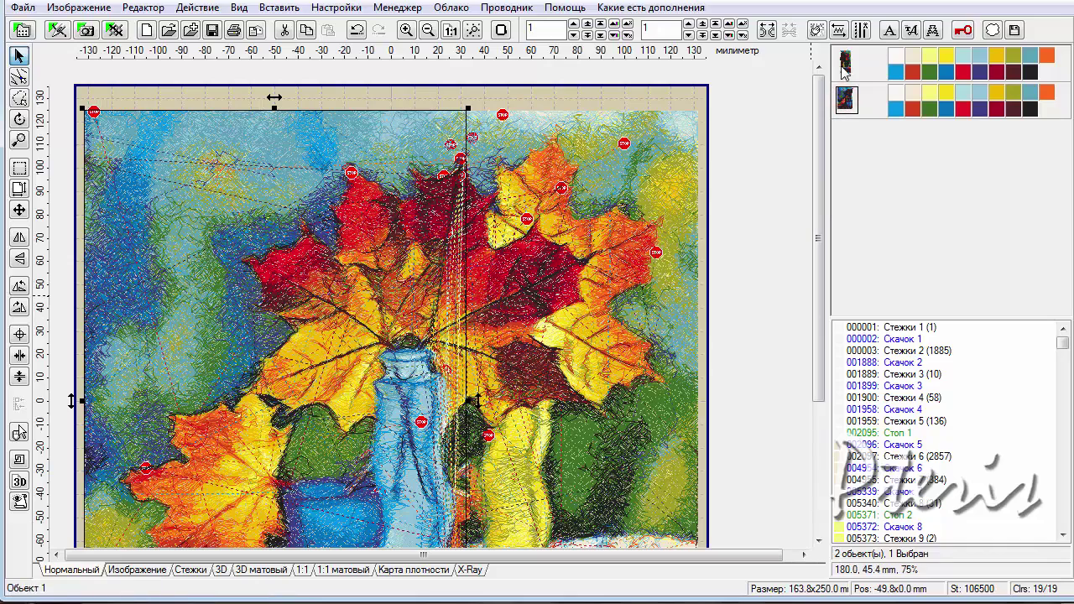
Move the left part of the design ahead of the right part in the sewing order
left_click(848, 64)
left_click(847, 99)
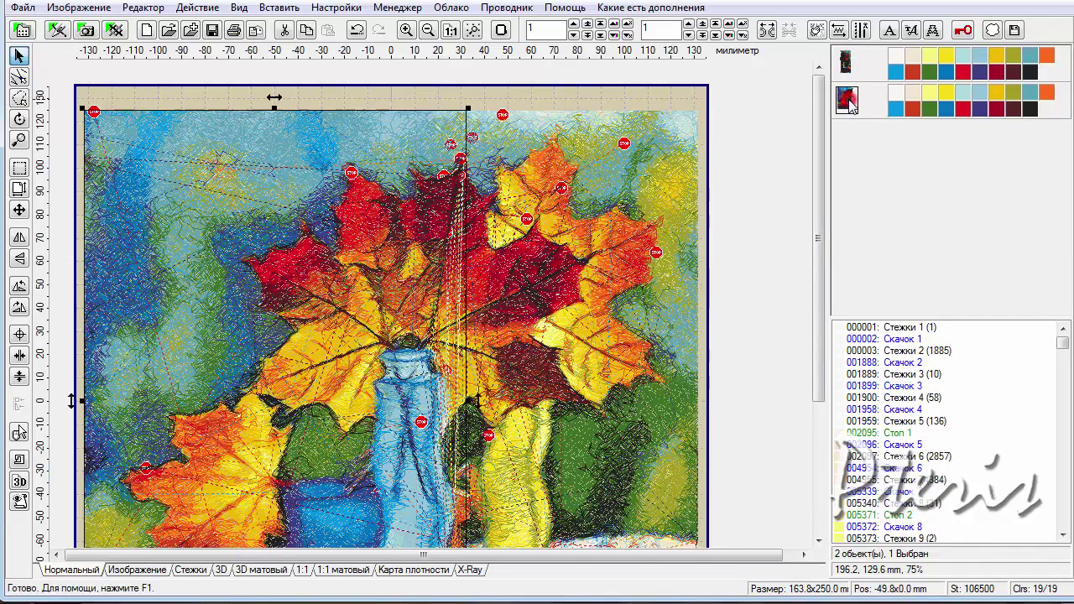
left_click_drag(816, 161, 816, 192)
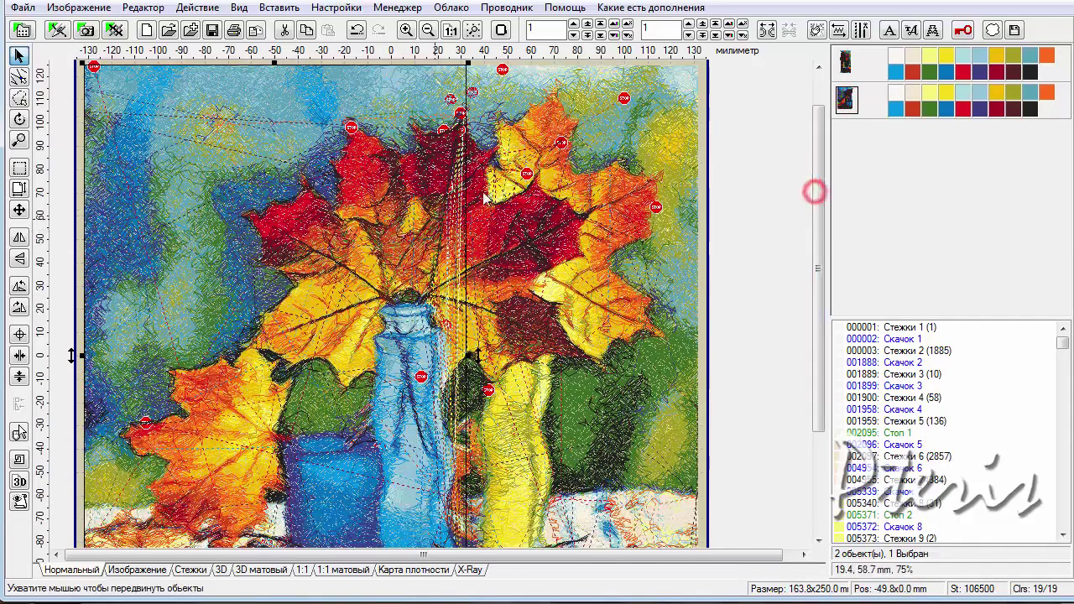
left_click(848, 71)
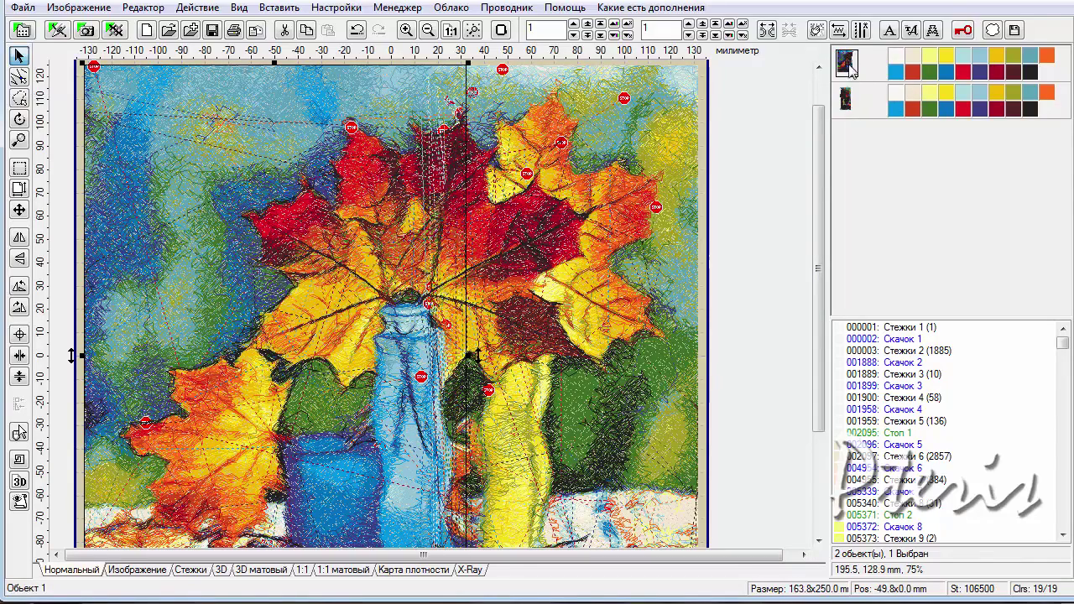
left_click_drag(848, 67, 856, 122)
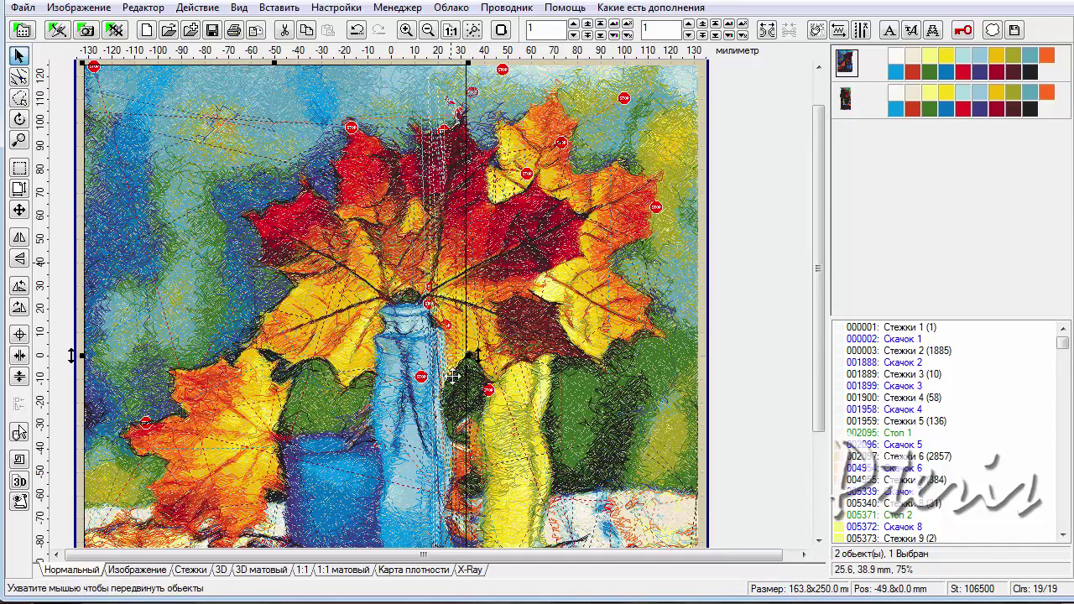
Hide all colors of the right part of the design
left_click(847, 98)
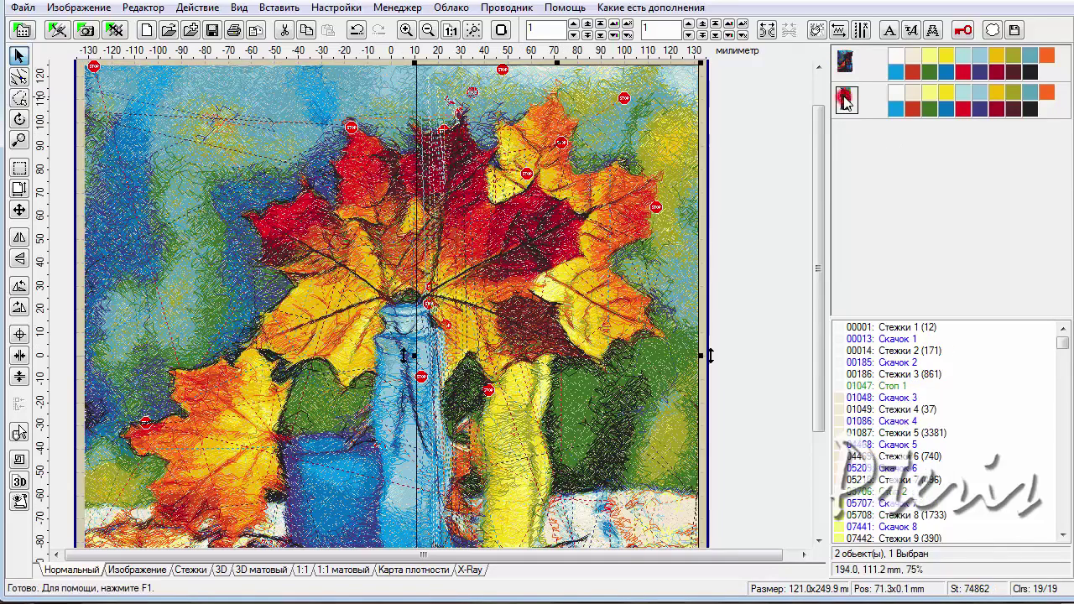
right_click(894, 101)
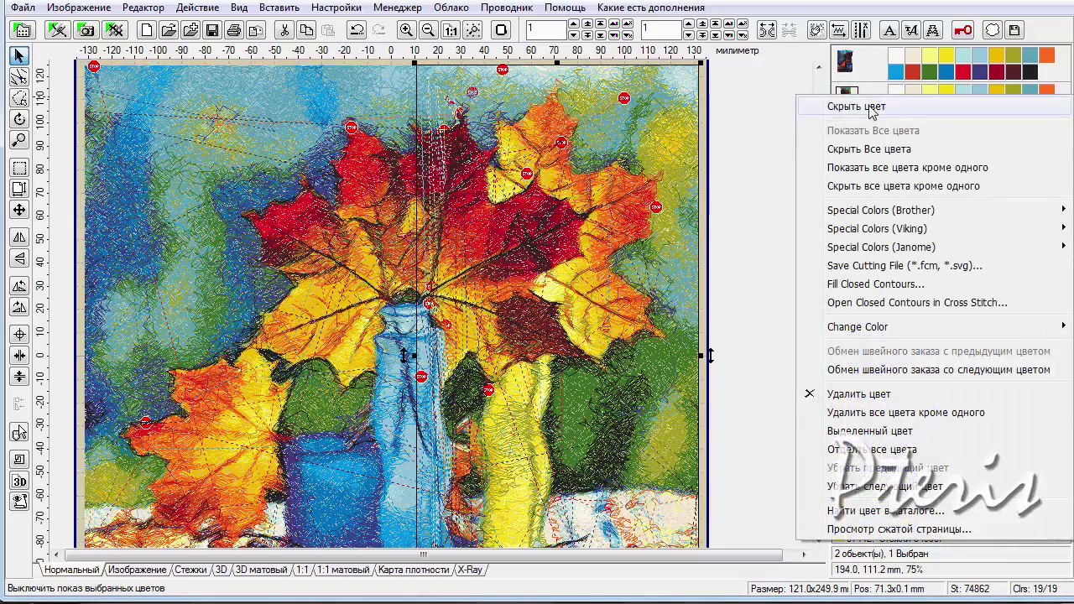
left_click(869, 149)
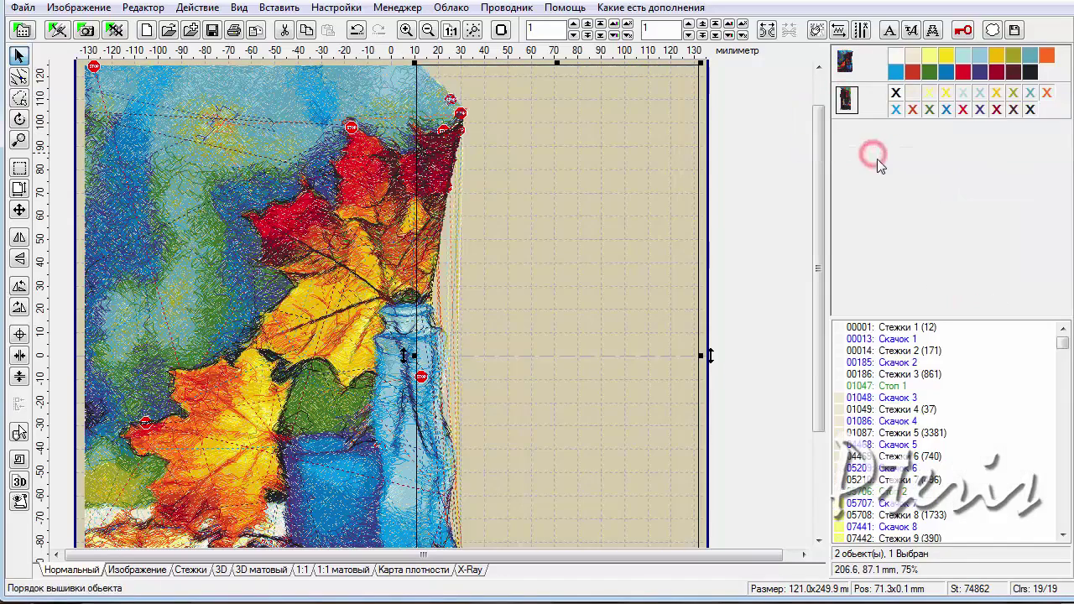
Select both objects and insert aligning stitches at a chosen point just above the dark red leaf's tip on the split line
key("ctrl+a")
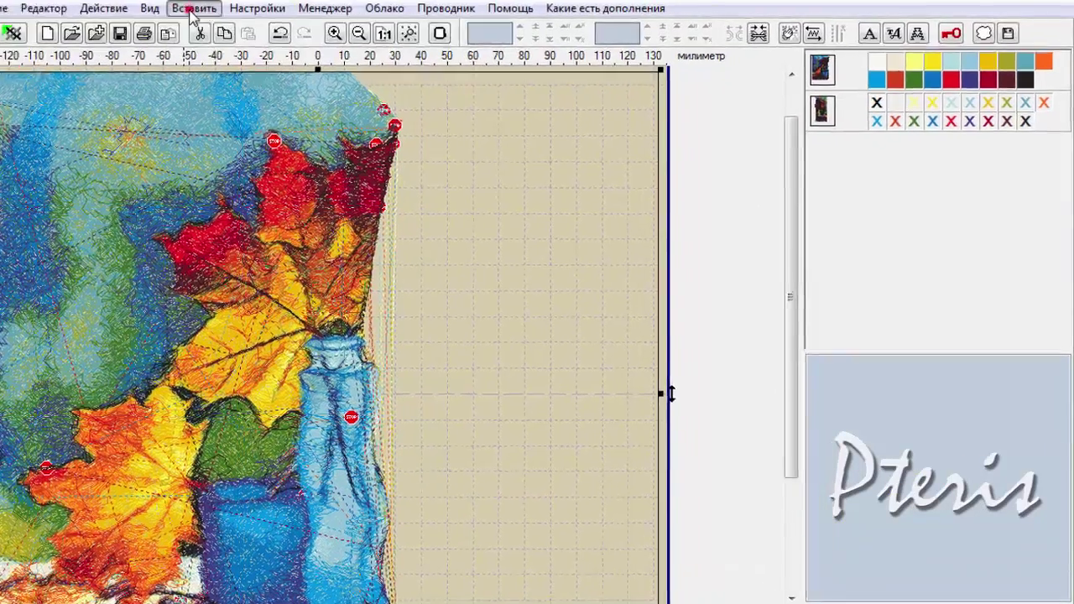
left_click(279, 8)
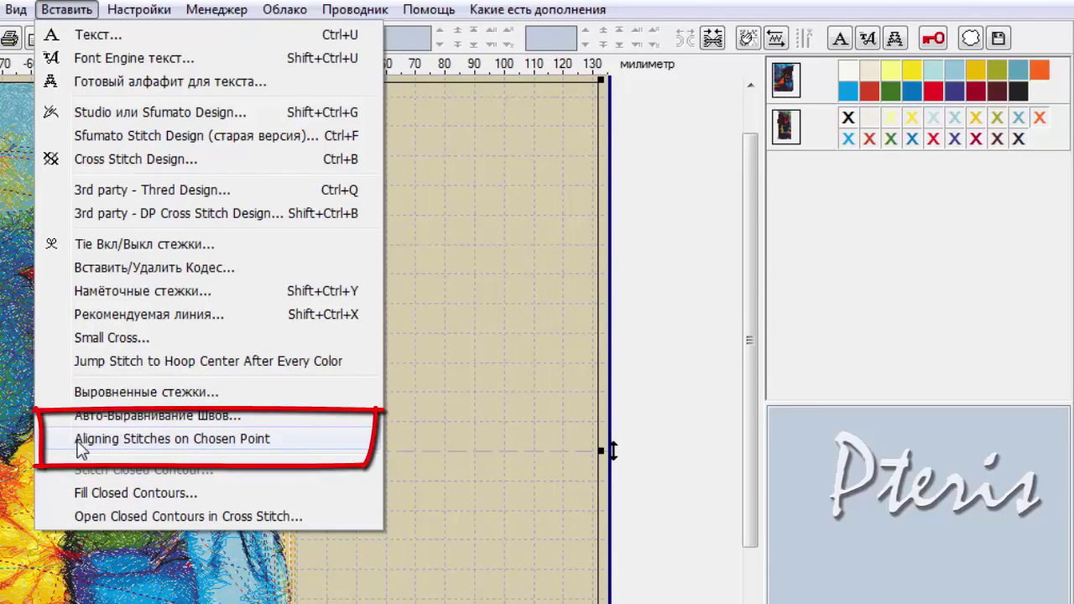
left_click(227, 441)
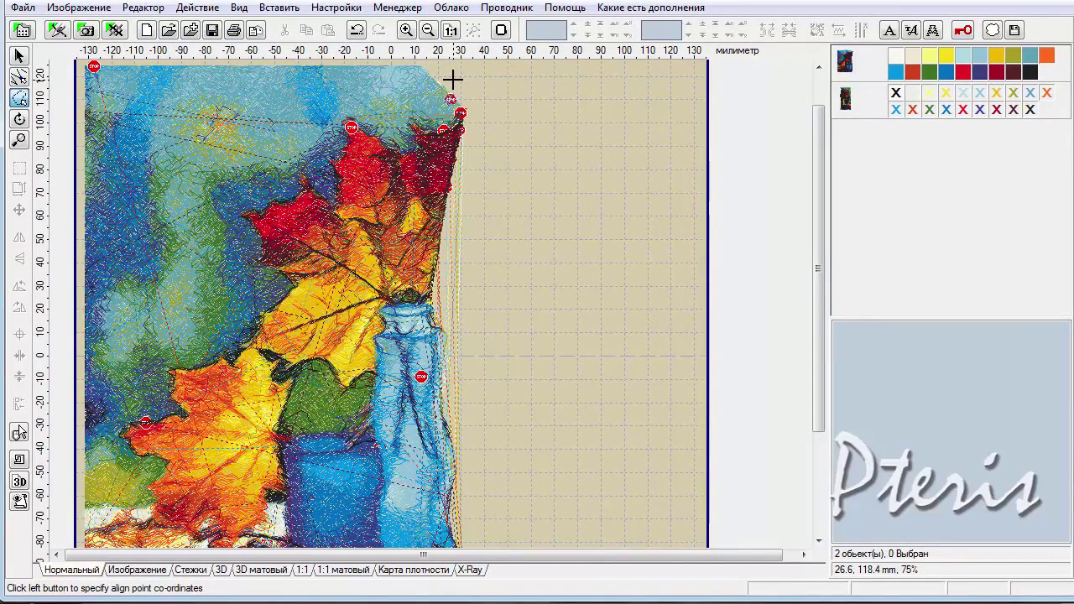
left_click(452, 80)
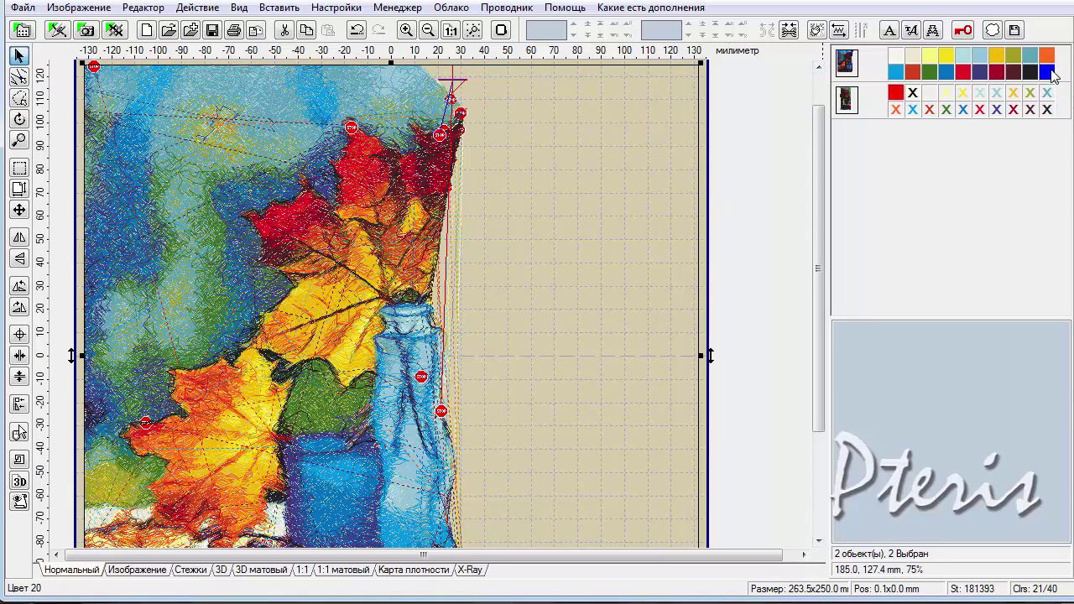
Insert a second set of aligning stitches on the split line, just above and right of the light-blue vase's neck
mouse_move(1052, 78)
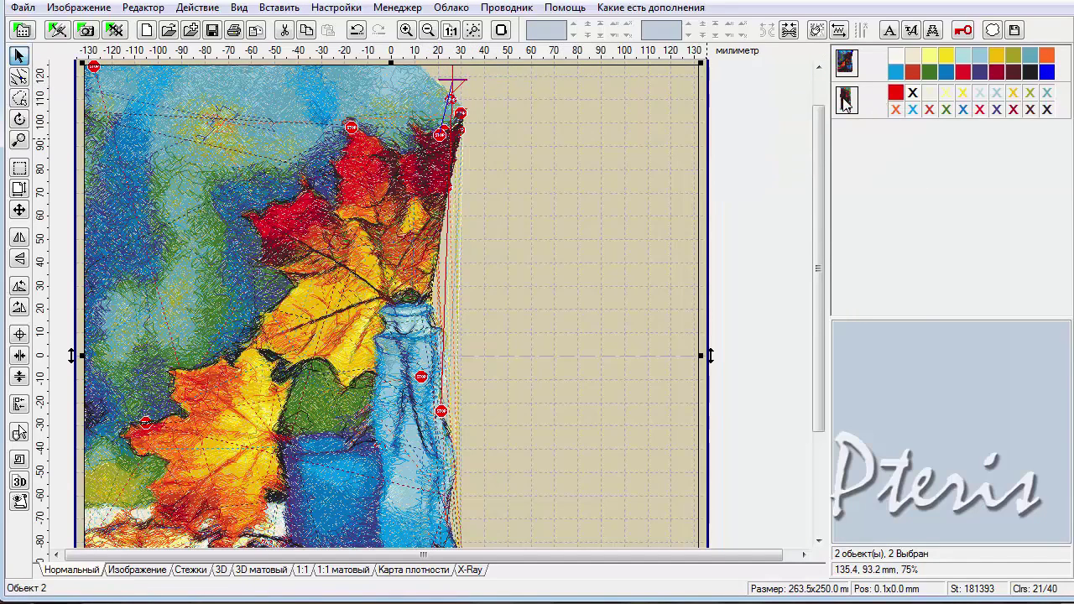
mouse_move(897, 102)
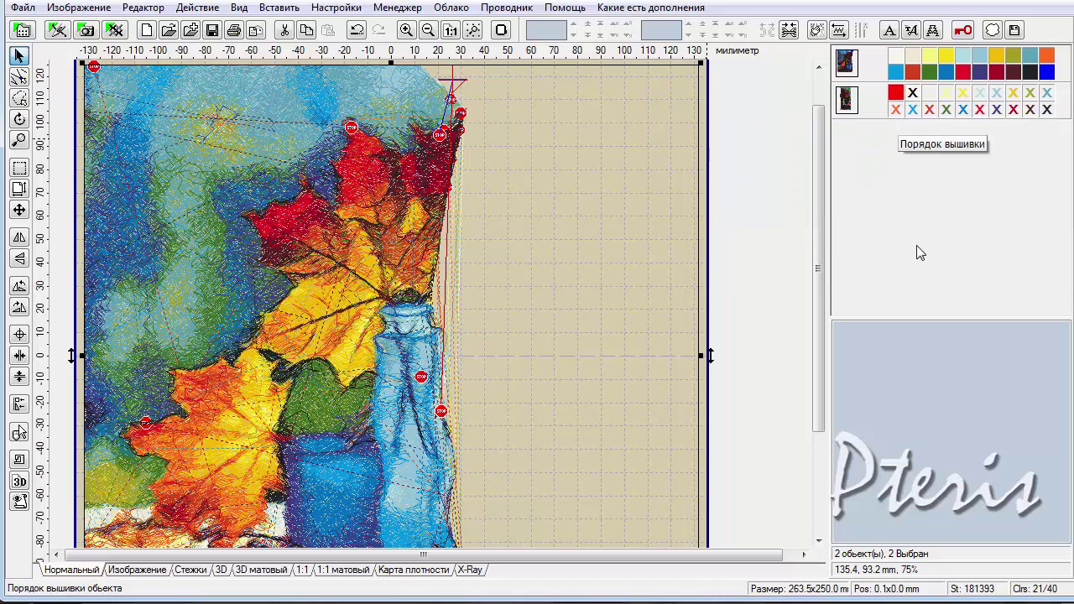
left_click(284, 8)
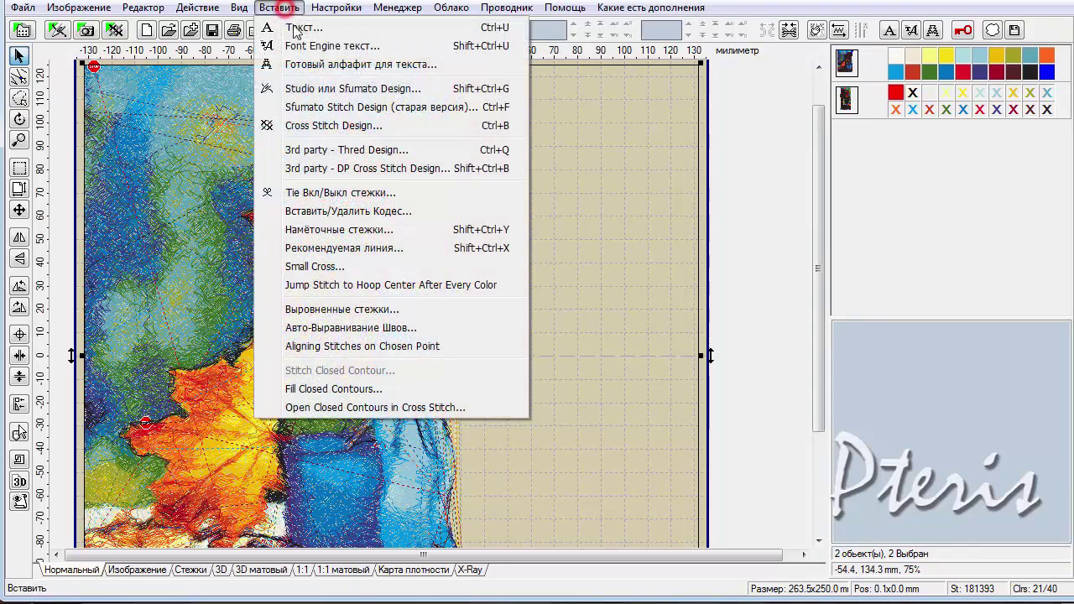
left_click(341, 347)
left_click(446, 287)
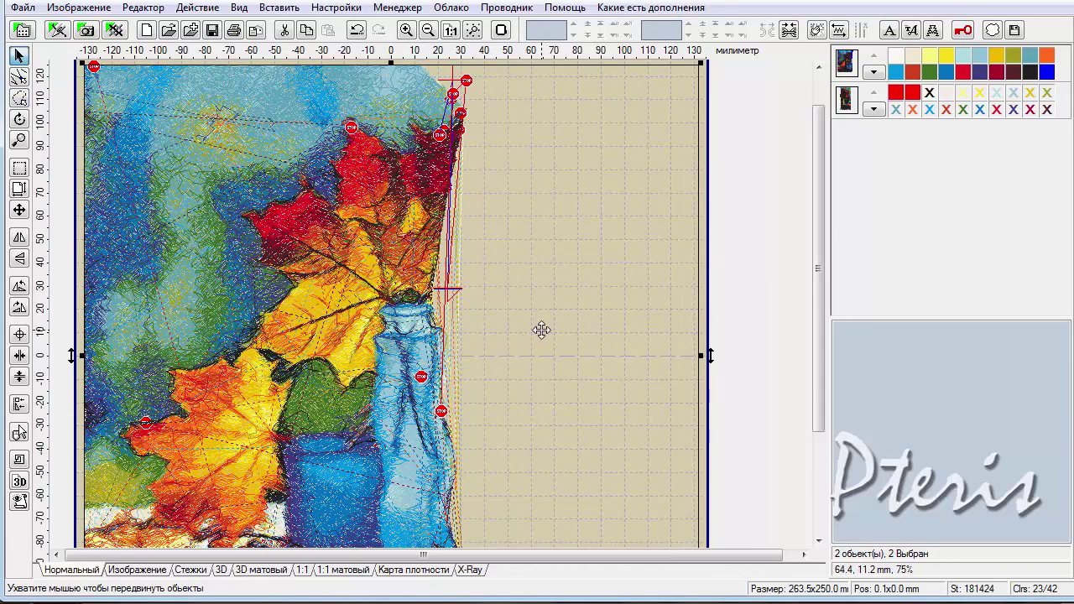
Insert a third set of aligning stitches at a chosen point on the split line, just right of the light-blue vase's lower part
left_click(277, 8)
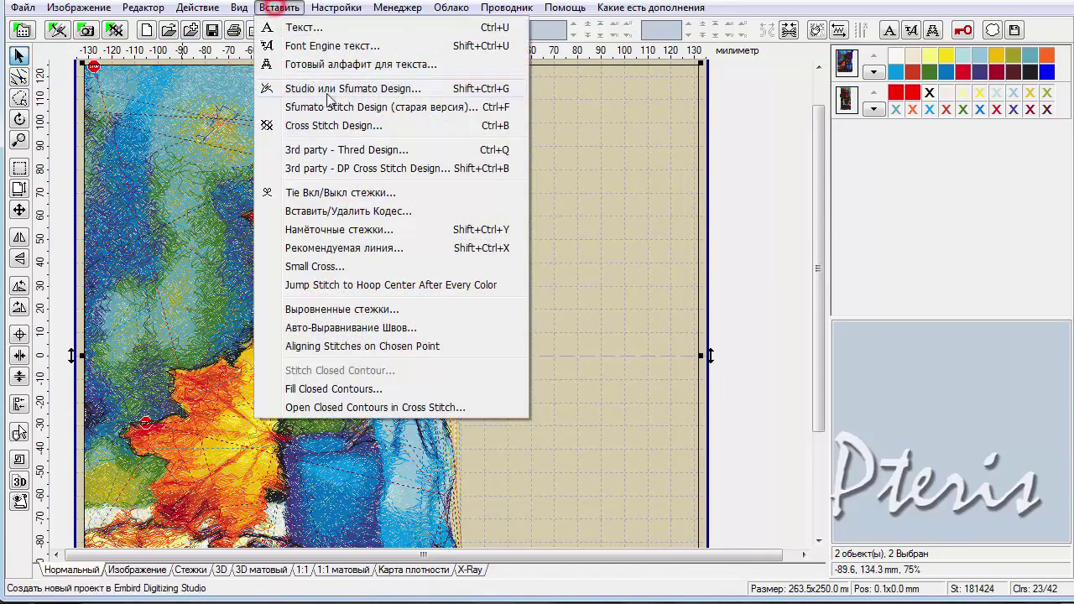
left_click(360, 346)
left_click(461, 508)
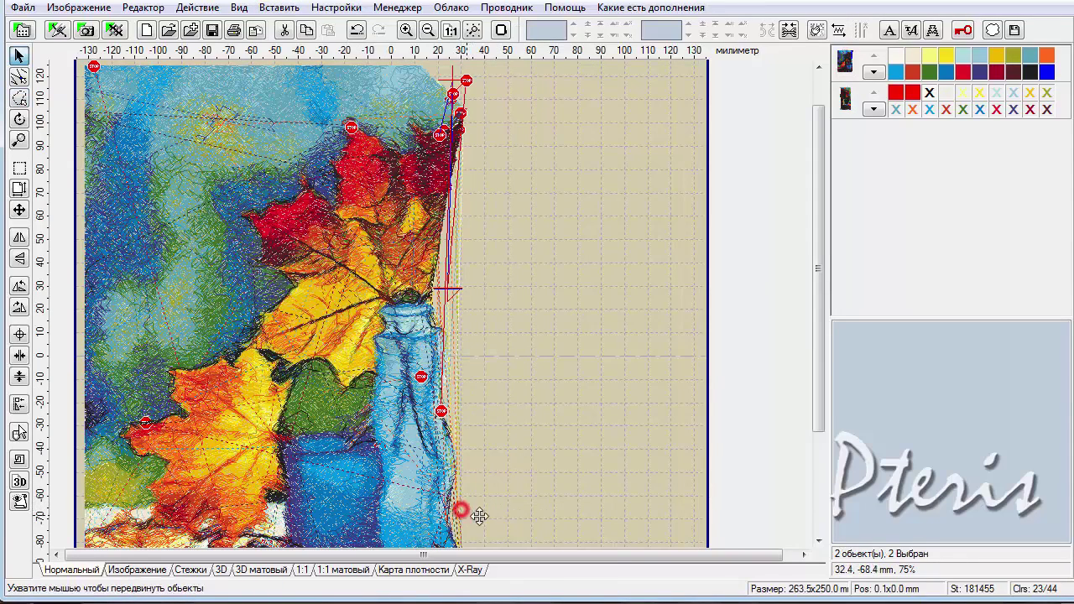
Insert a fourth set of aligning stitches at a chosen point near the bottom end of the split line
left_click_drag(819, 346, 820, 461)
left_click(278, 8)
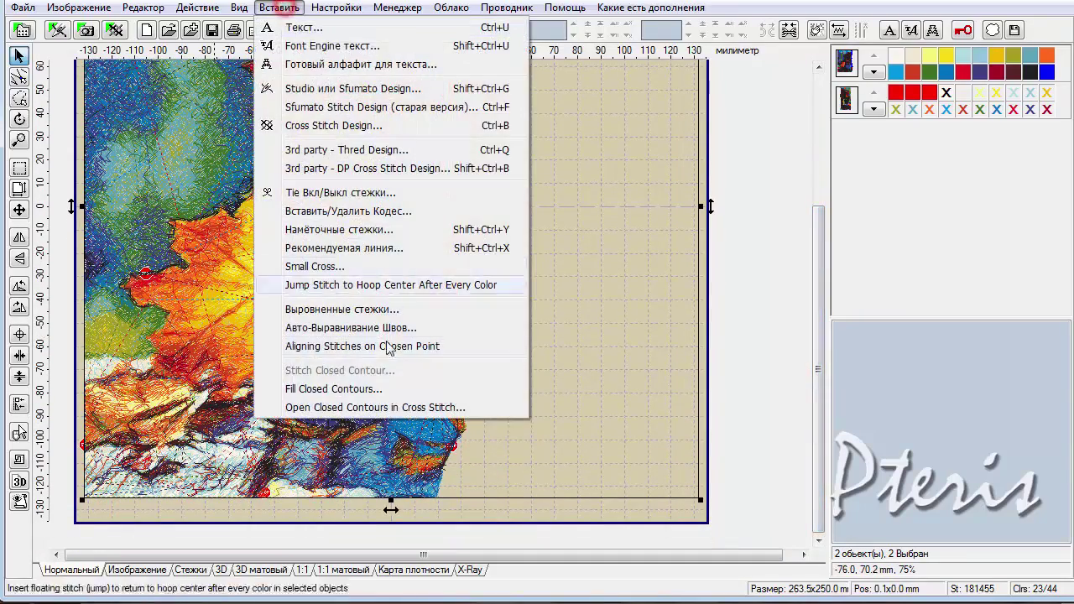
left_click(333, 346)
left_click(450, 484)
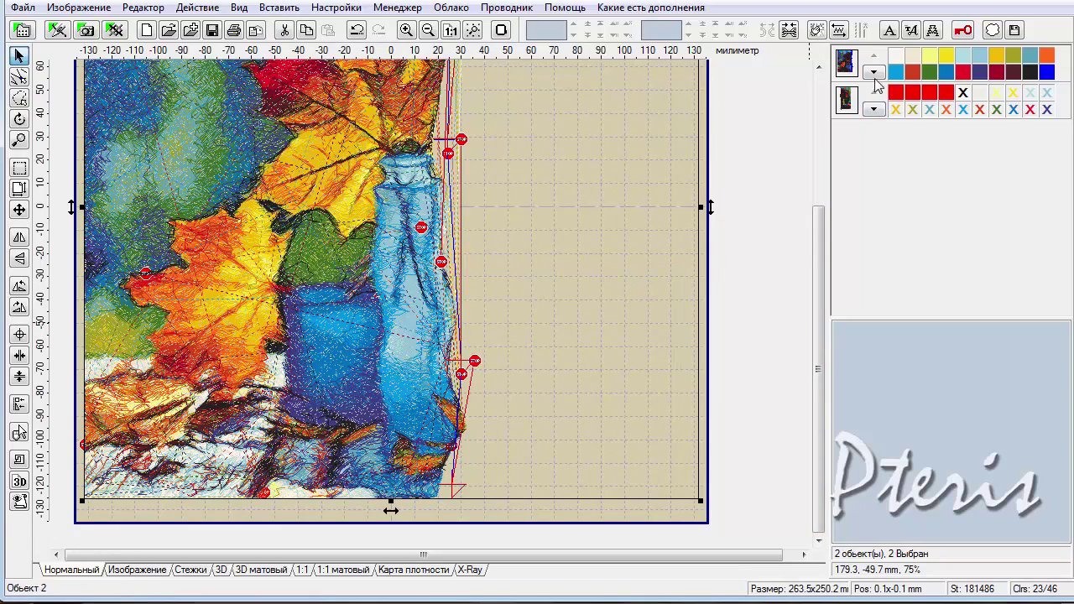
Check the end of the left part's color list and color-sort that part with a maximum difference of 1
left_click(873, 72)
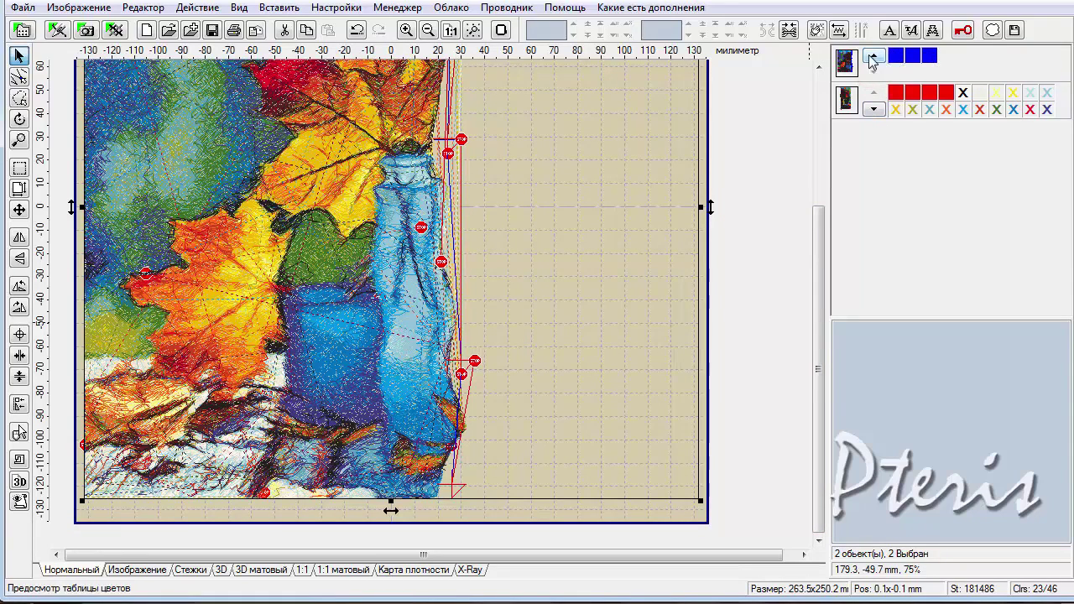
left_click(873, 59)
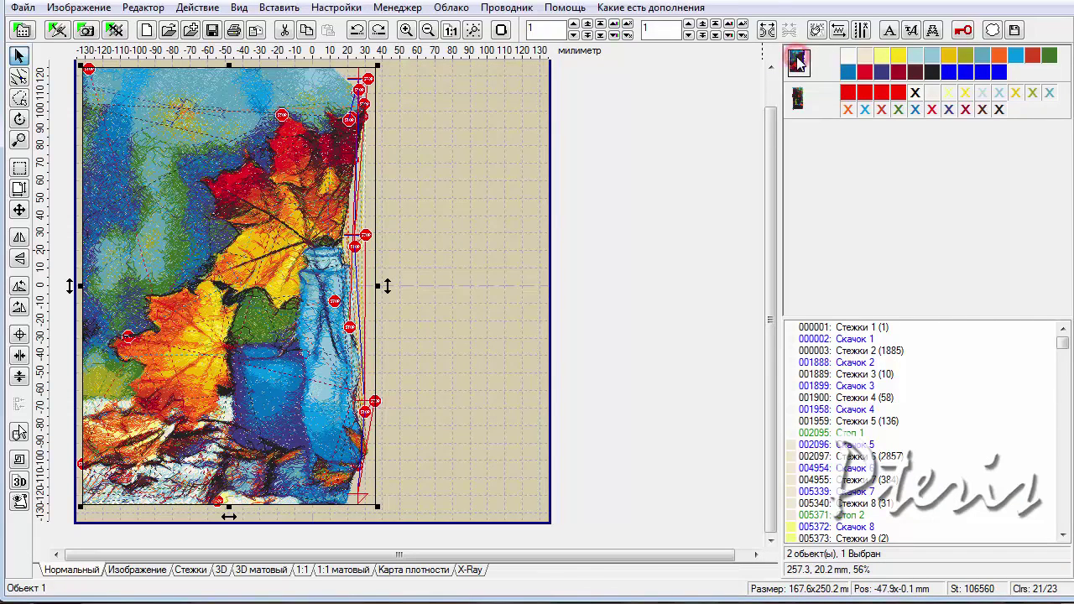
mouse_move(798, 64)
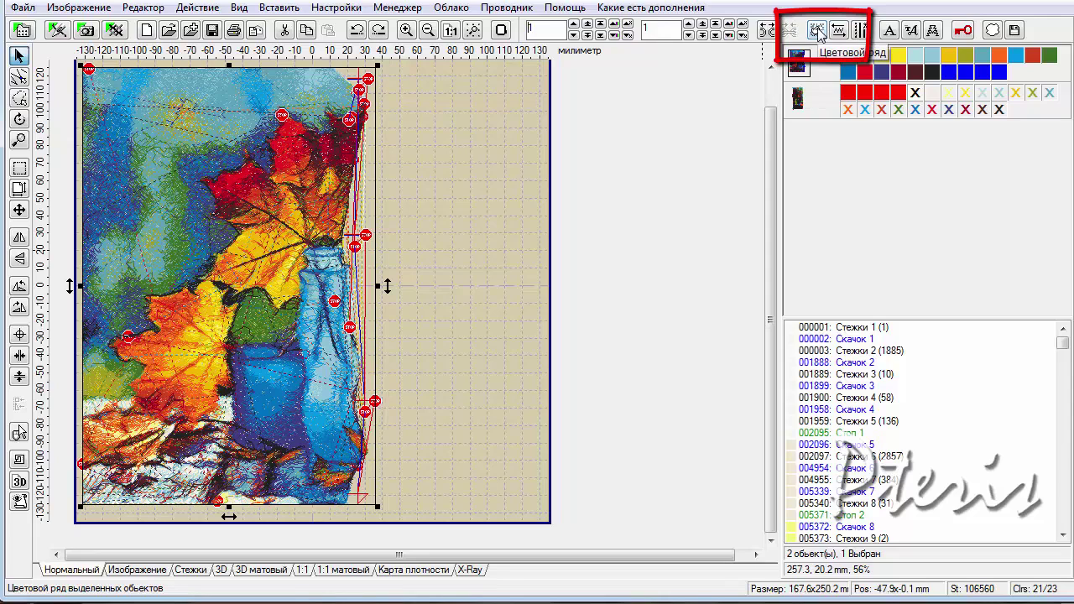
left_click(815, 31)
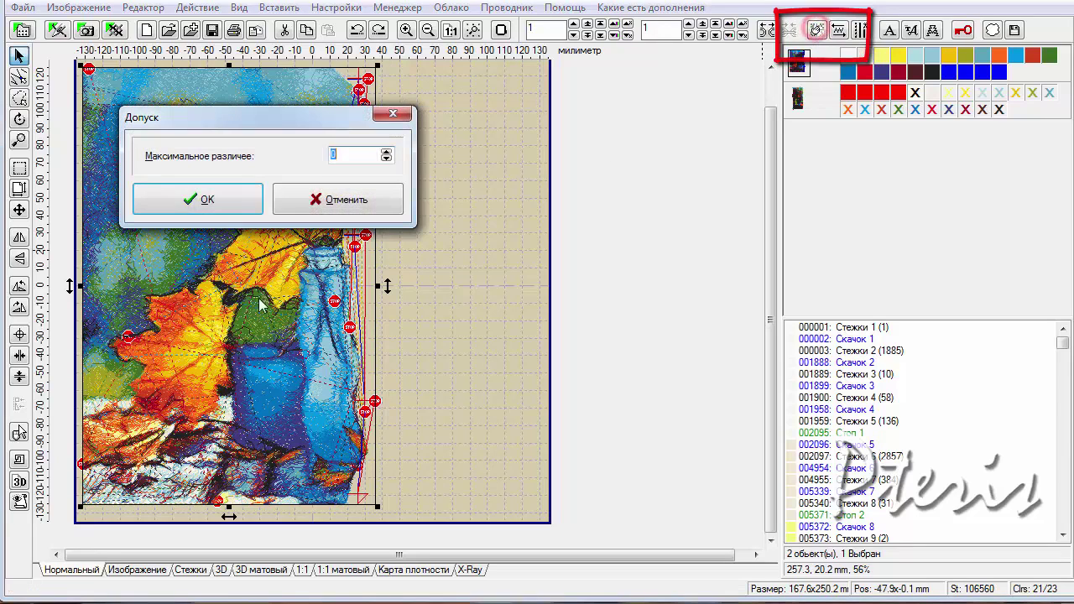
left_click(386, 151)
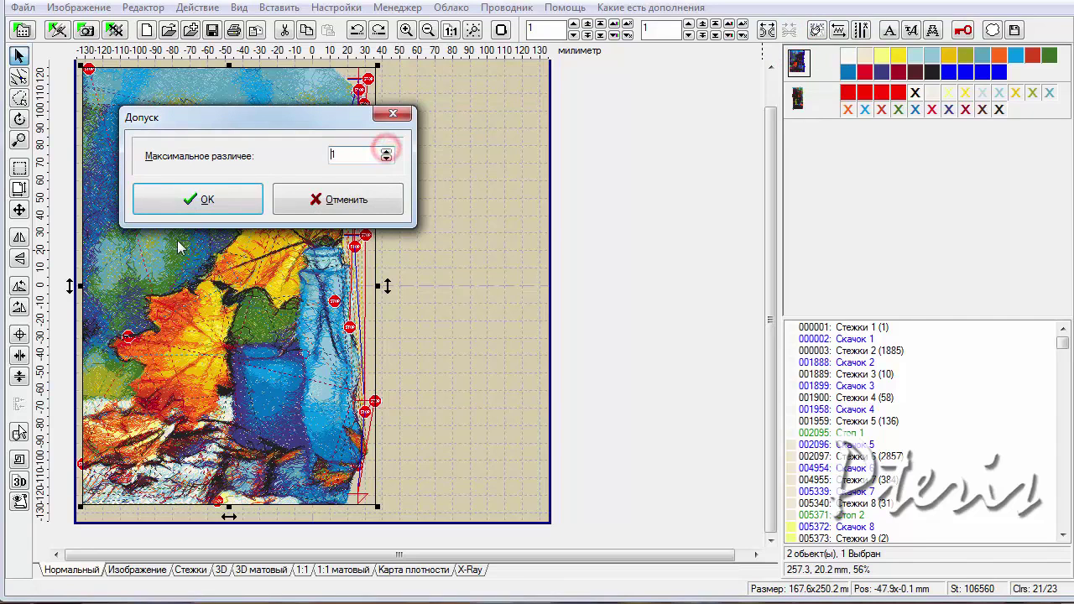
left_click(190, 199)
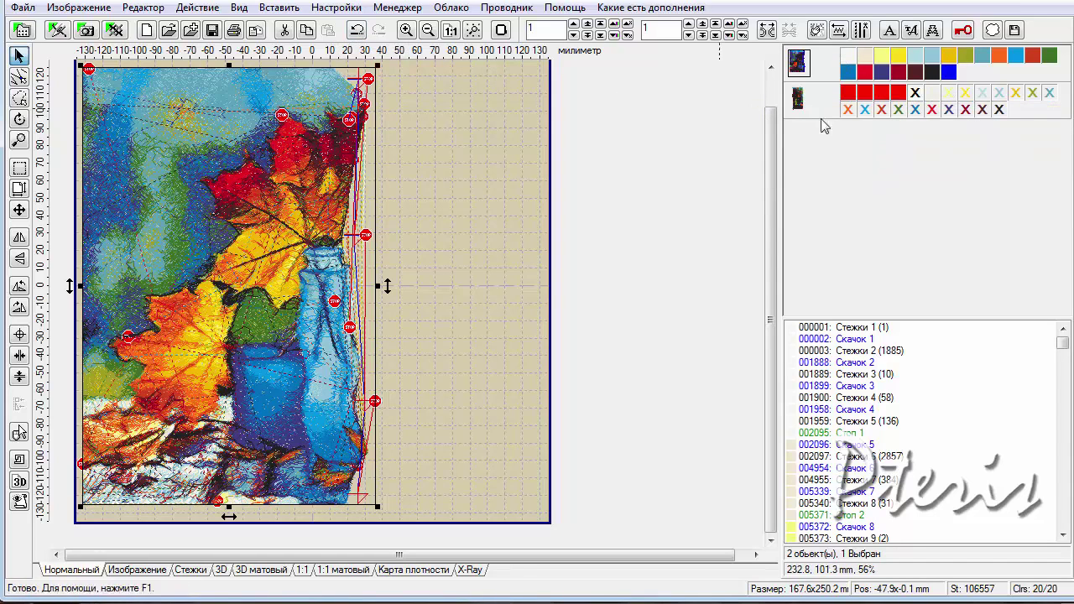
Color-sort the right part of the design with a maximum difference of 1
mouse_move(949, 73)
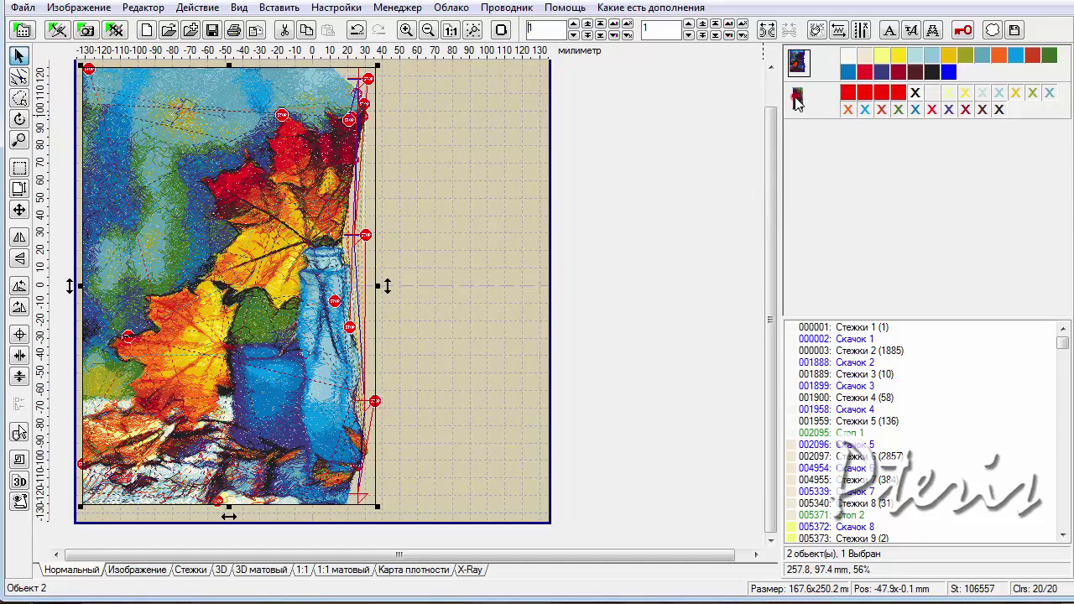
left_click(799, 99)
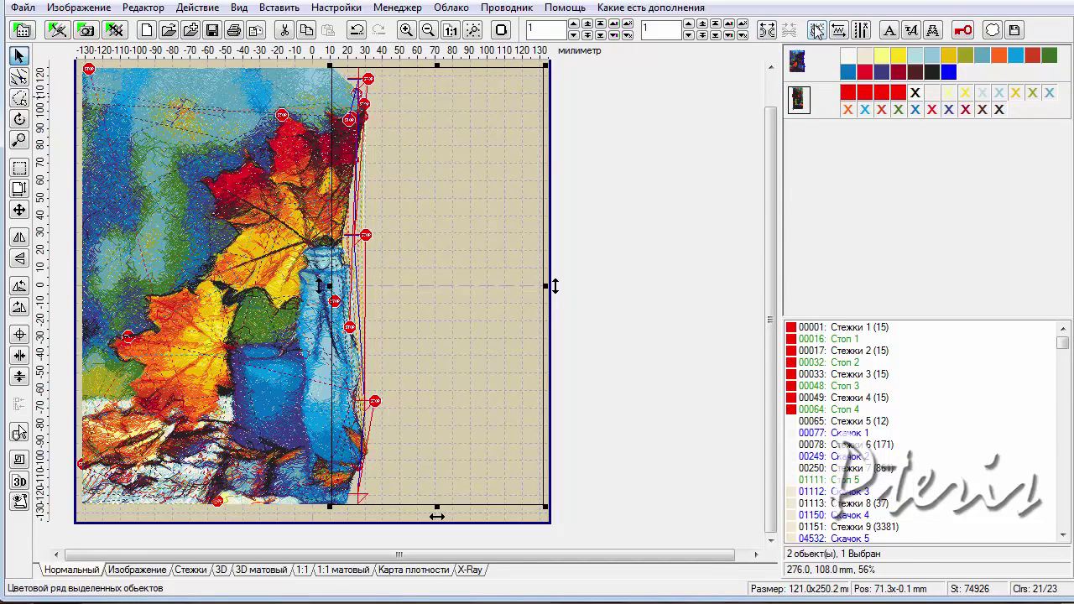
left_click(816, 30)
left_click(386, 152)
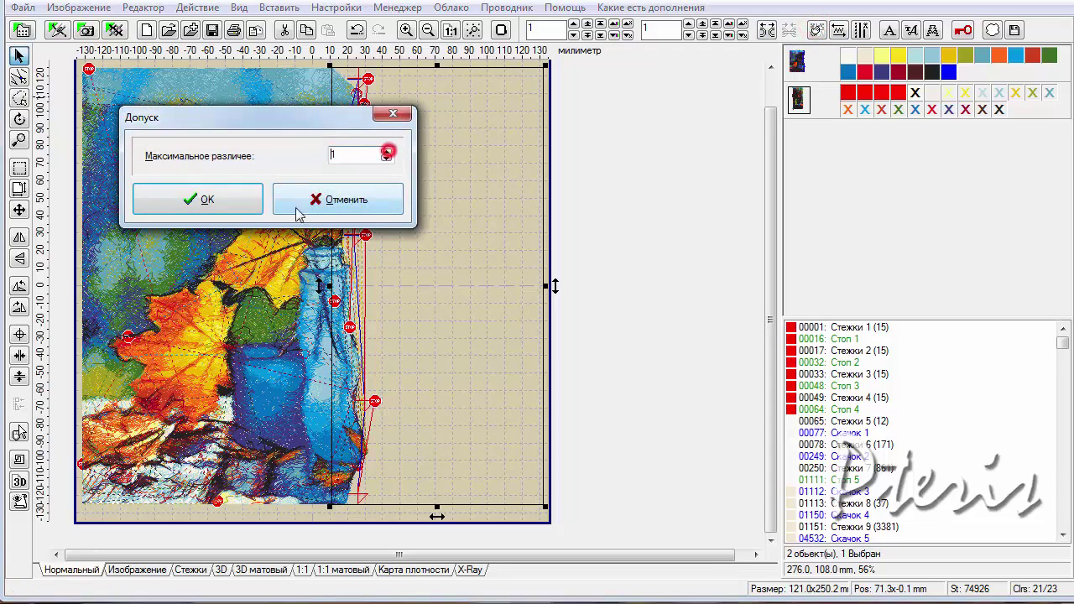
left_click(207, 200)
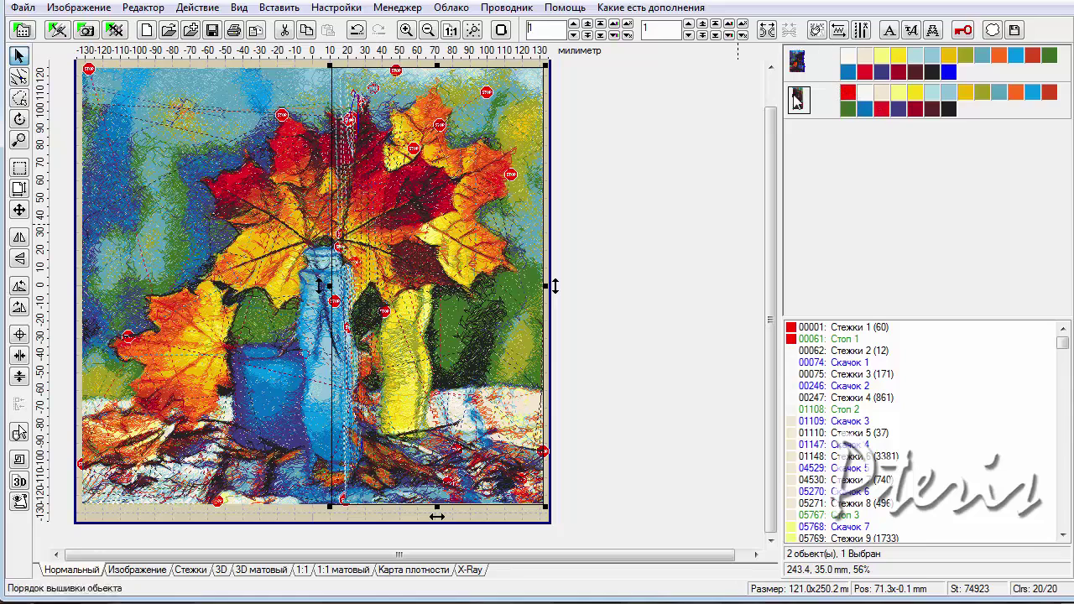
Save the two parts as separate Tajima .DST files, centered in a 270 x 270 mm hoop, and preview both saved files
left_click(23, 7)
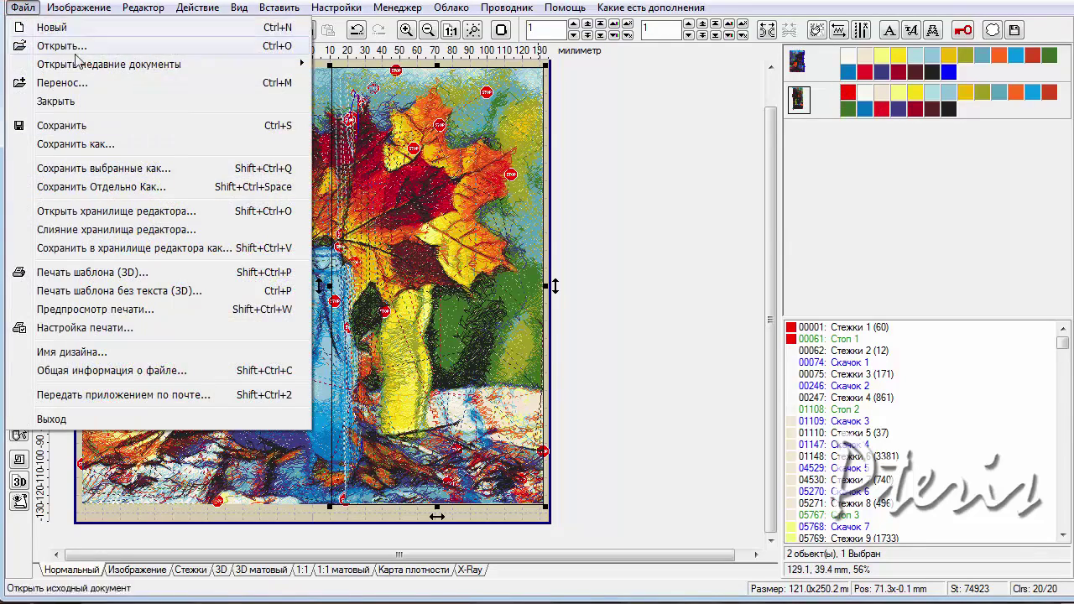
left_click(162, 187)
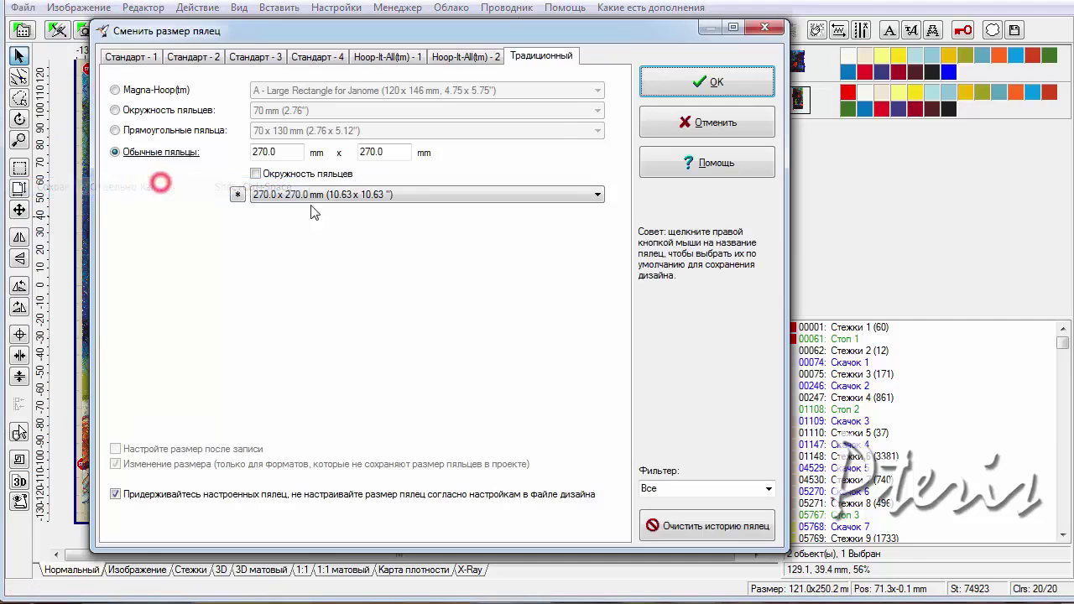
left_click(701, 87)
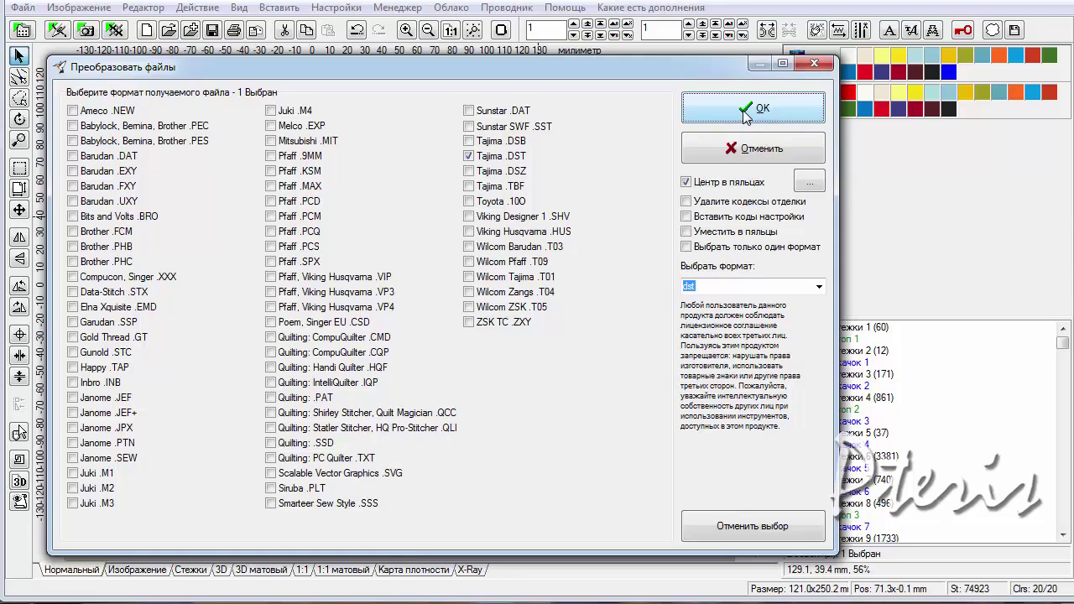
left_click(746, 113)
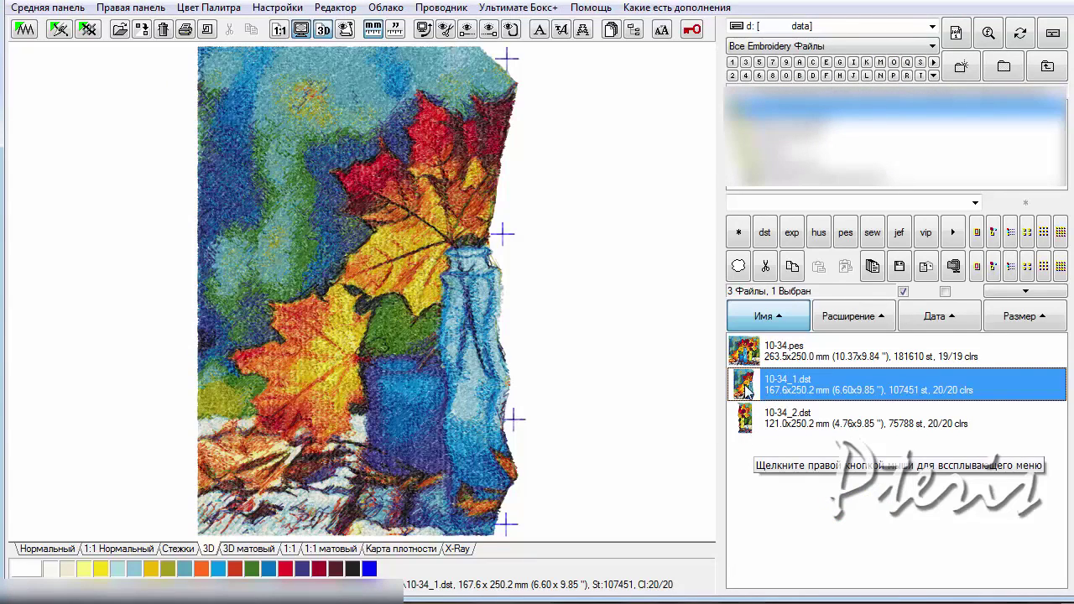
left_click(743, 429)
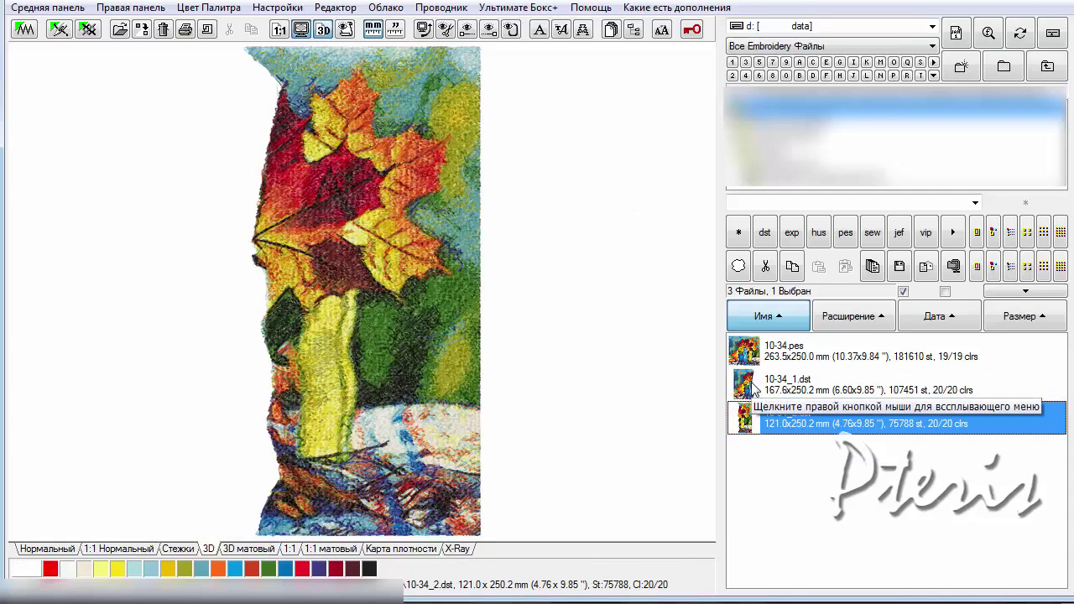
left_click(753, 387)
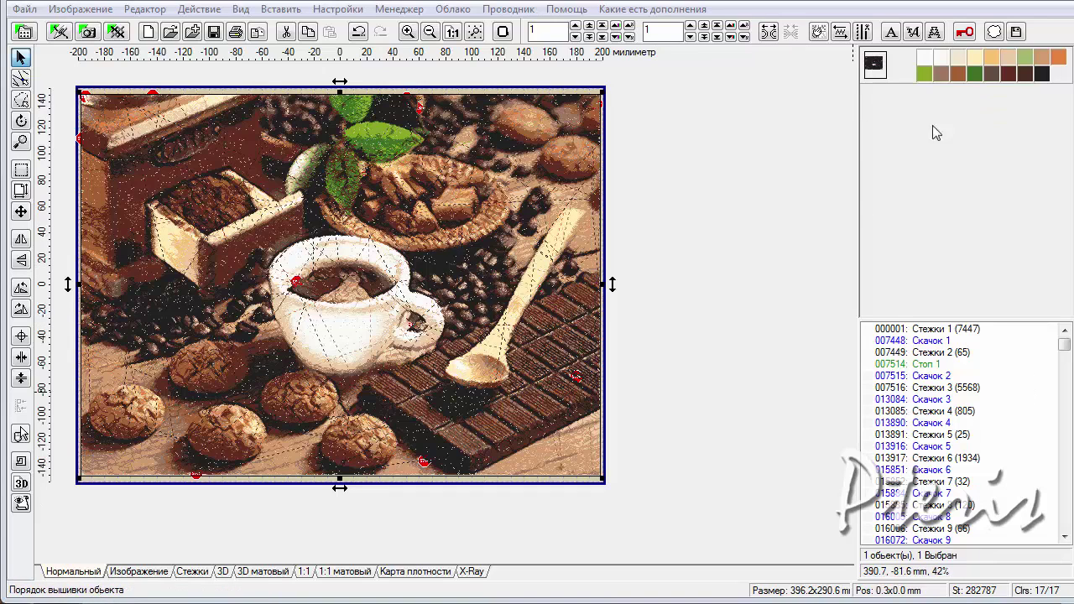
Place four vertical guides across the coffee design at about -90, -20, 20 and 90 mm
left_click_drag(38, 140, 381, 124)
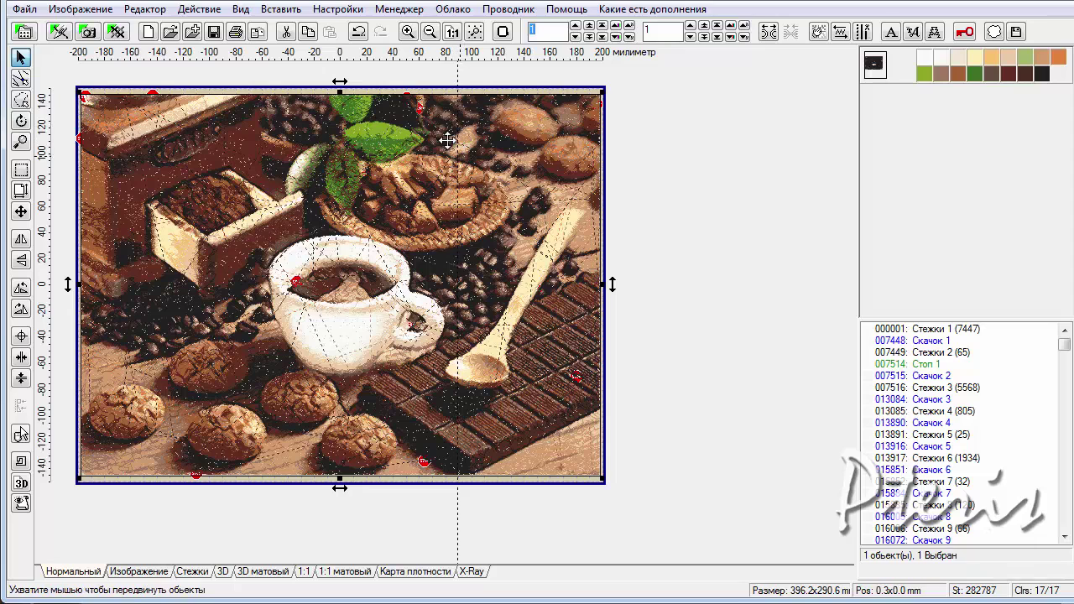
left_click_drag(43, 125, 254, 117)
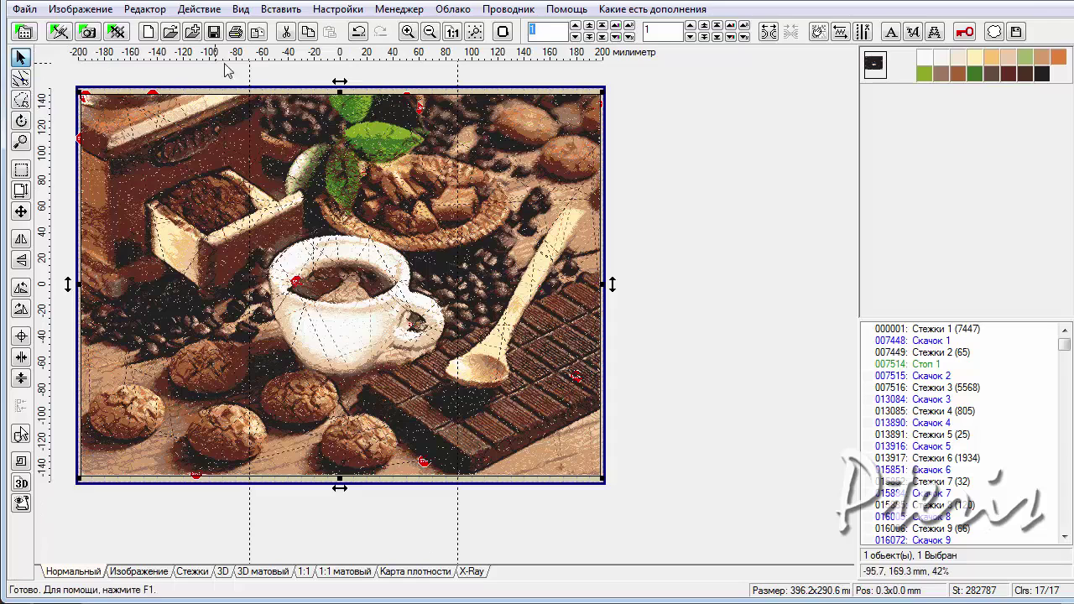
left_click_drag(39, 134, 312, 129)
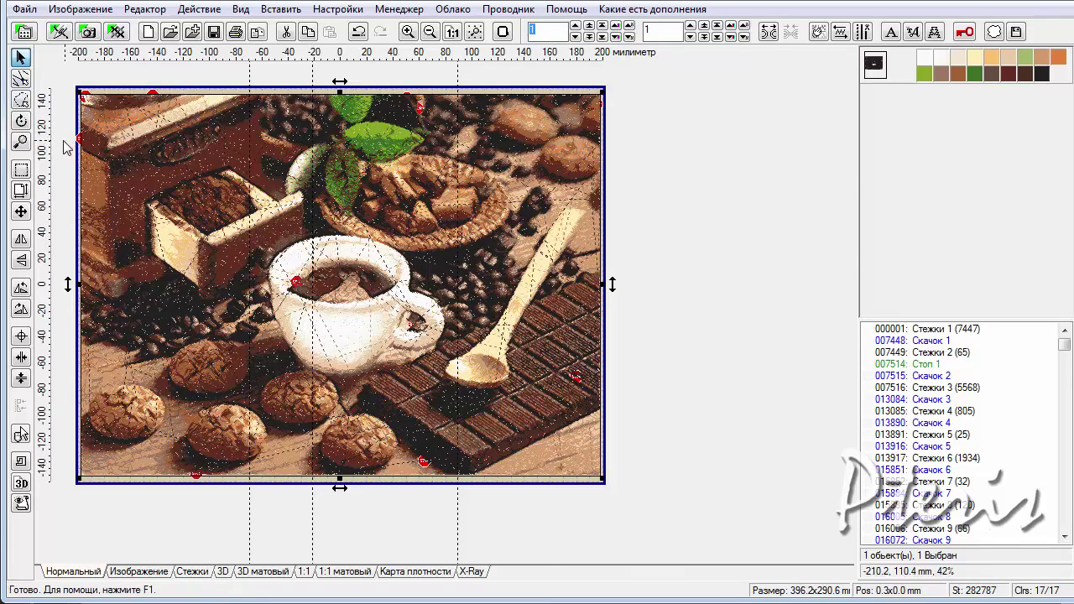
left_click_drag(38, 143, 366, 181)
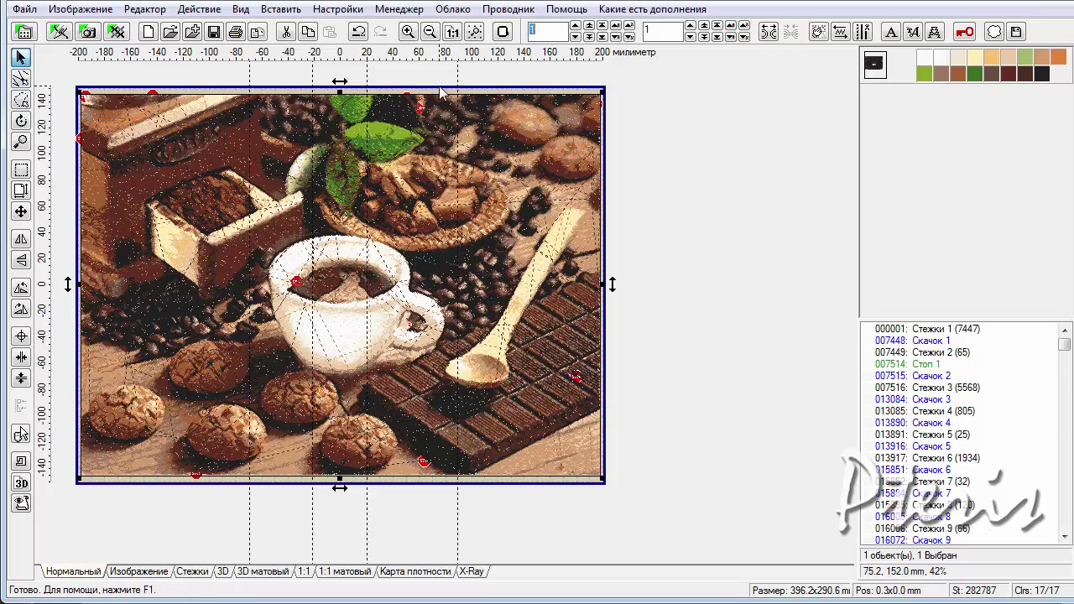
left_click_drag(249, 73, 223, 80)
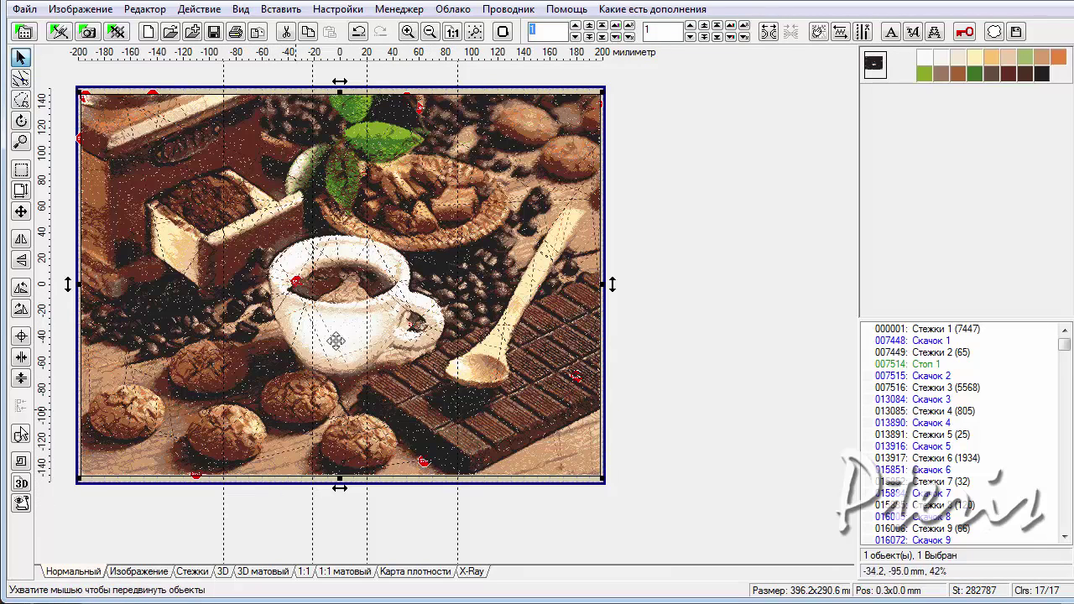
Start a freeform selection outline outside the design's upper-left corner, running down past the coffee grinder and along the pale bowl's edge to the drawer
left_click(21, 101)
left_click(66, 67)
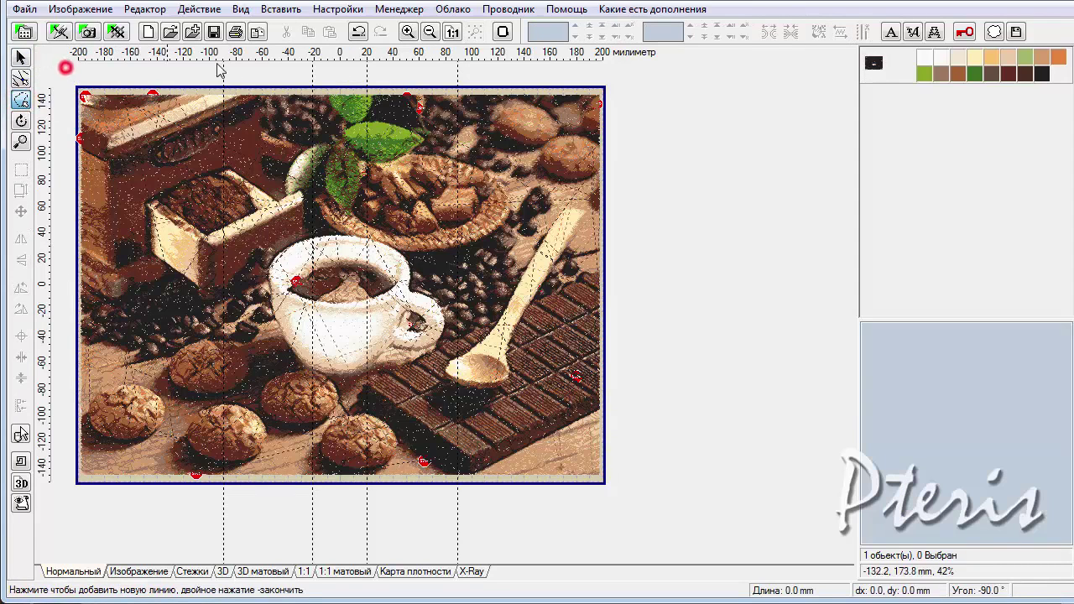
left_click(263, 76)
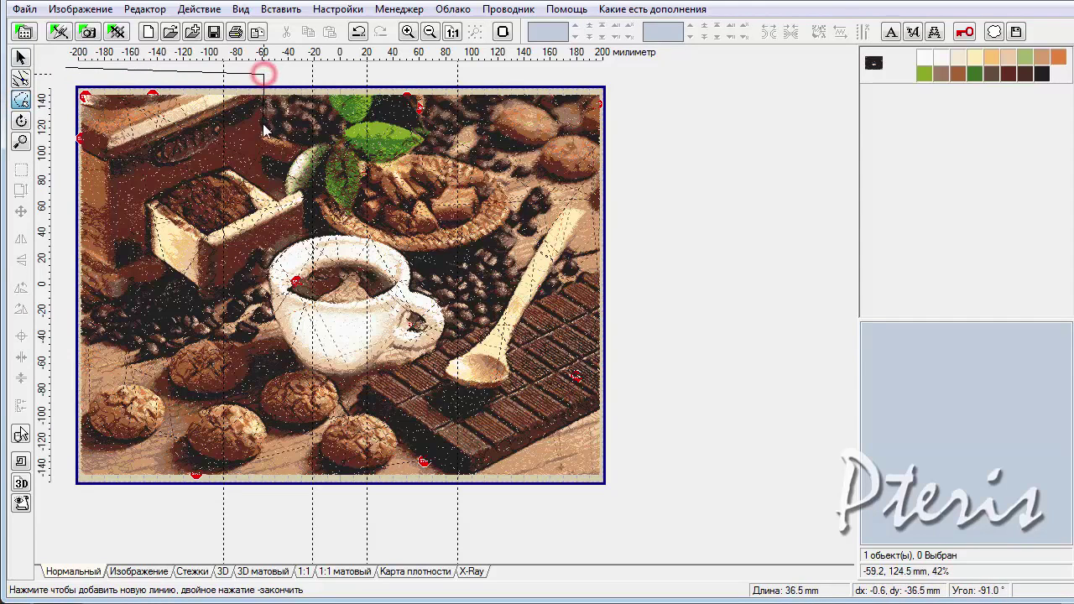
left_click(264, 136)
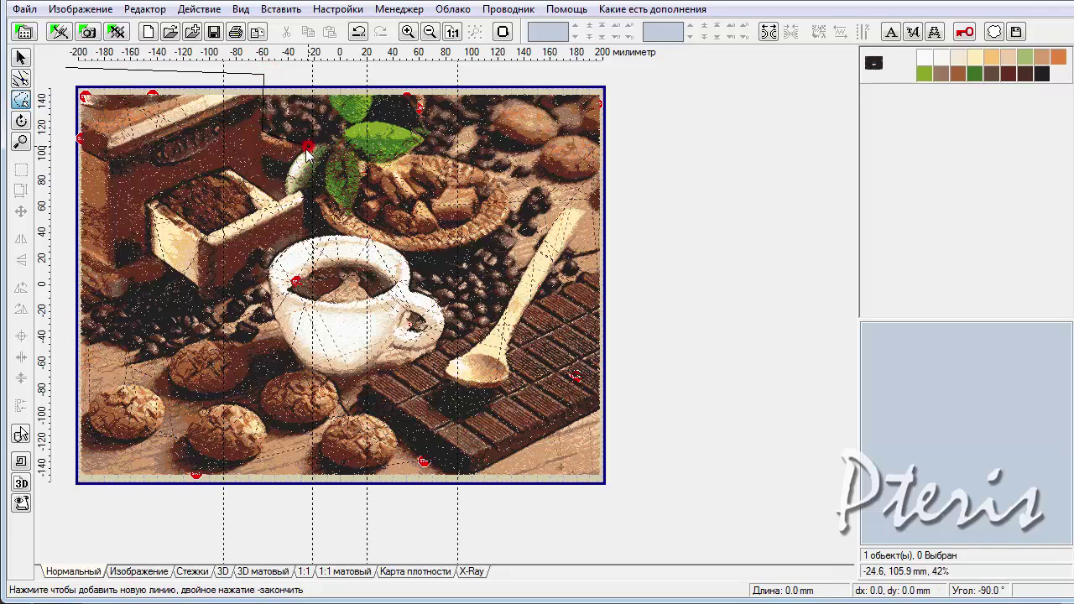
left_click(291, 166)
left_click(285, 191)
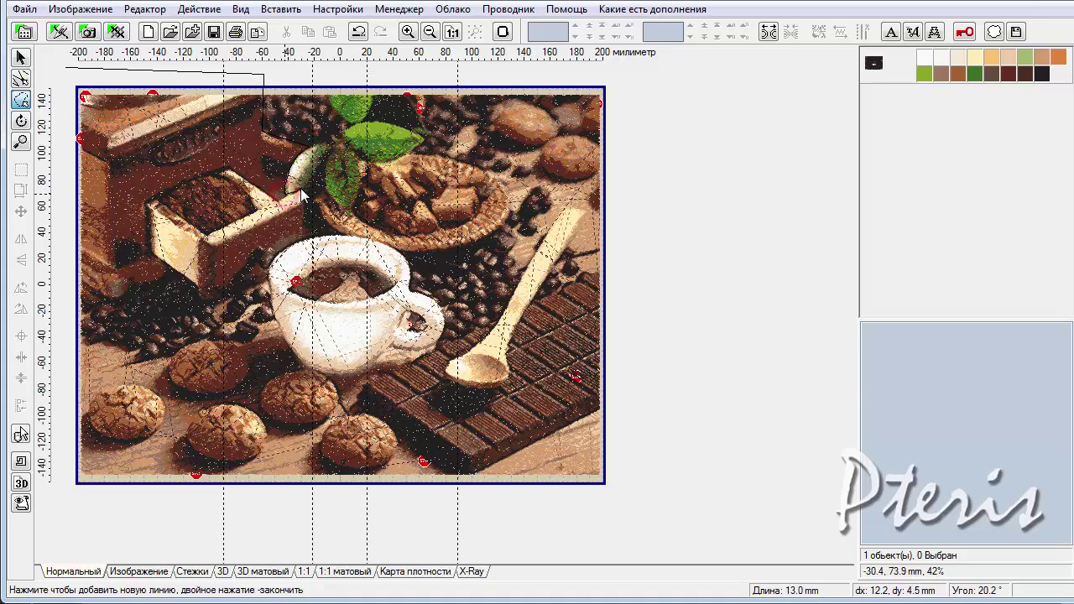
Continue the freeform outline from the grinder drawer down the cup's outer left edge to the cookie beneath the cup
left_click(289, 246)
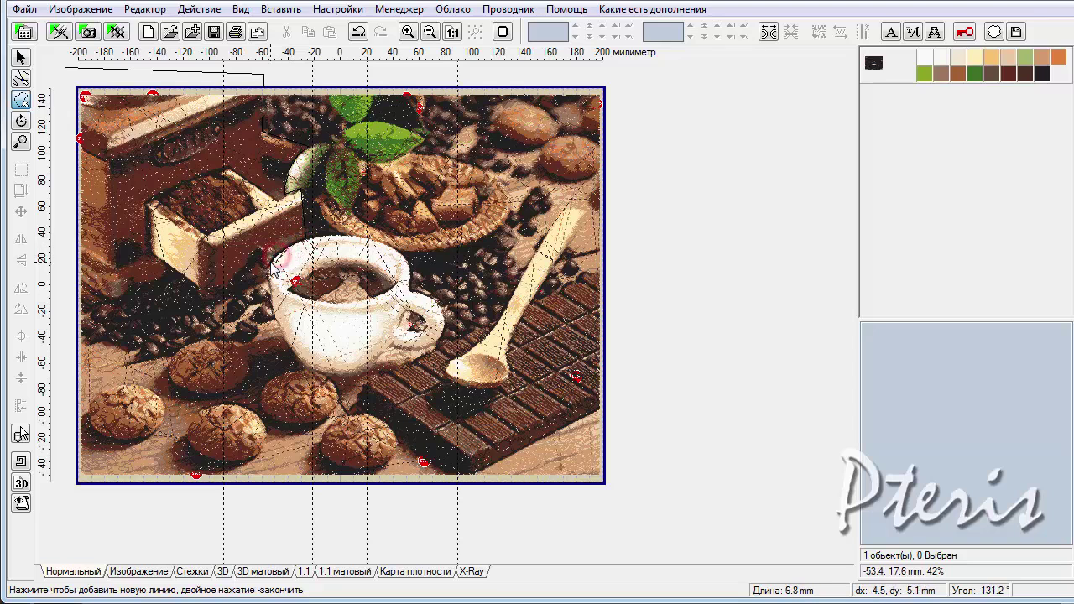
left_click(266, 269)
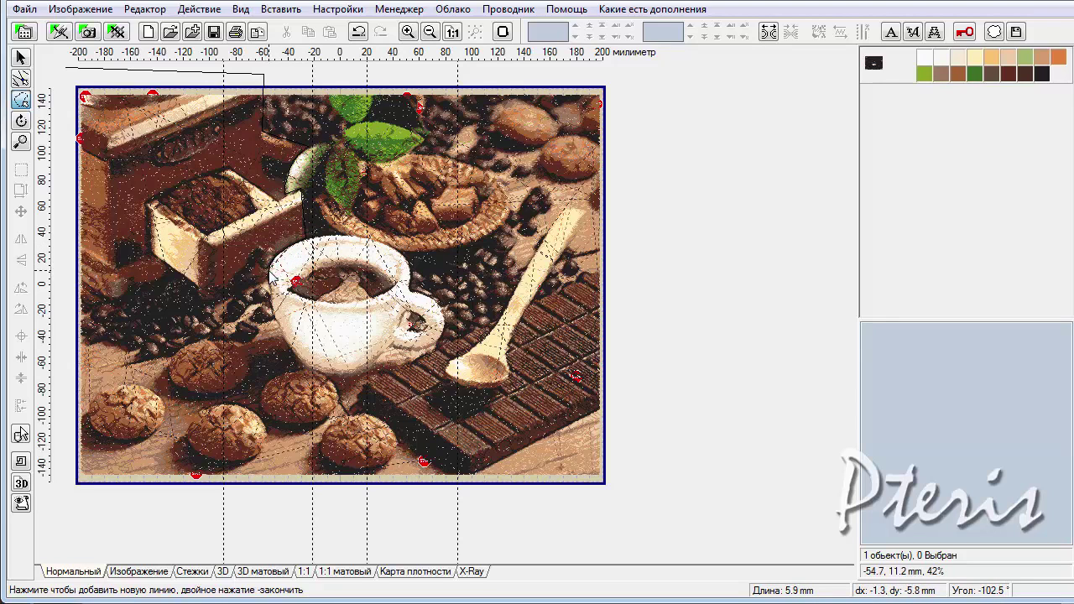
left_click(273, 313)
left_click(285, 339)
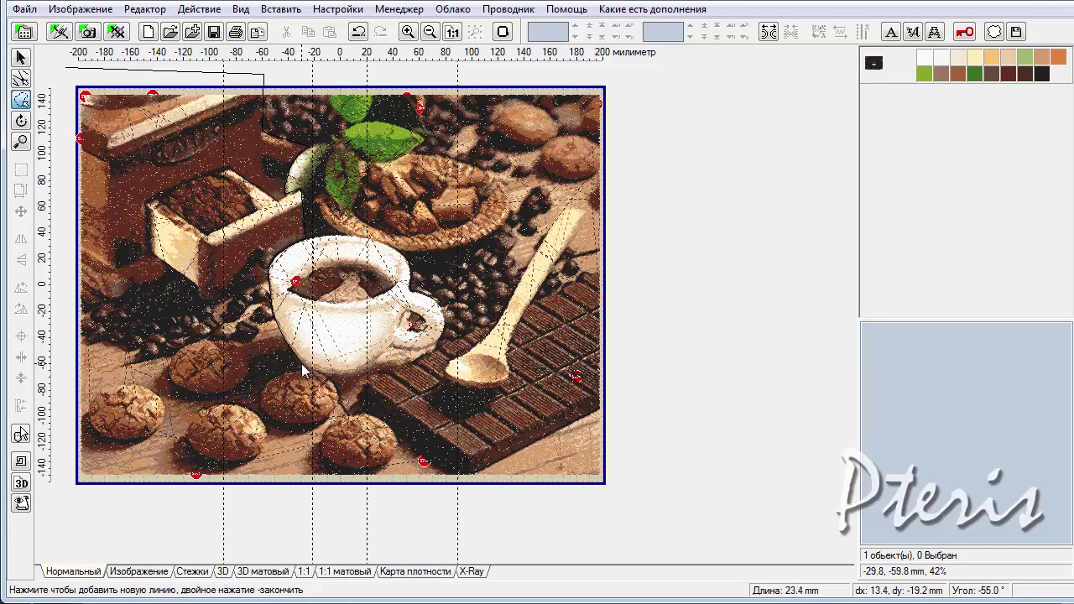
left_click(289, 375)
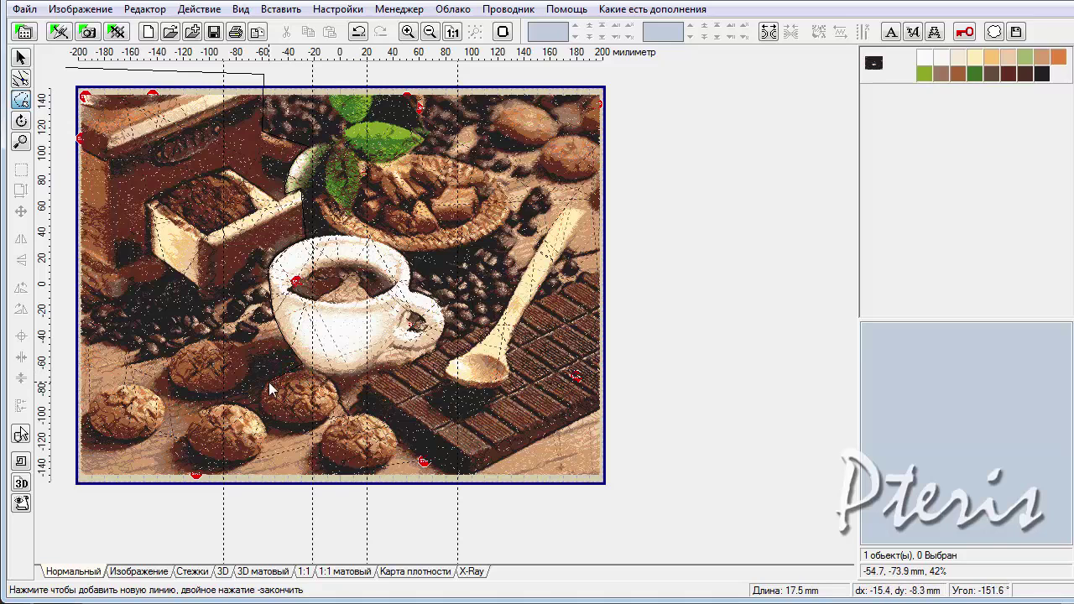
left_click(259, 394)
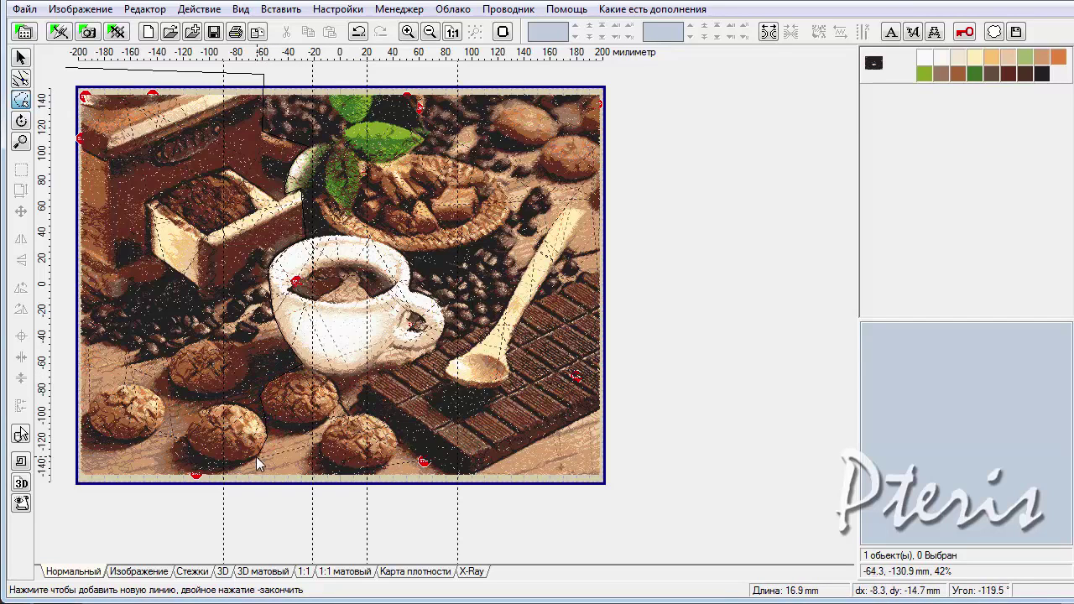
Run the outline past the lower cookie and close it around the design's left side, then split the selected stitches into a separate object
left_click(240, 500)
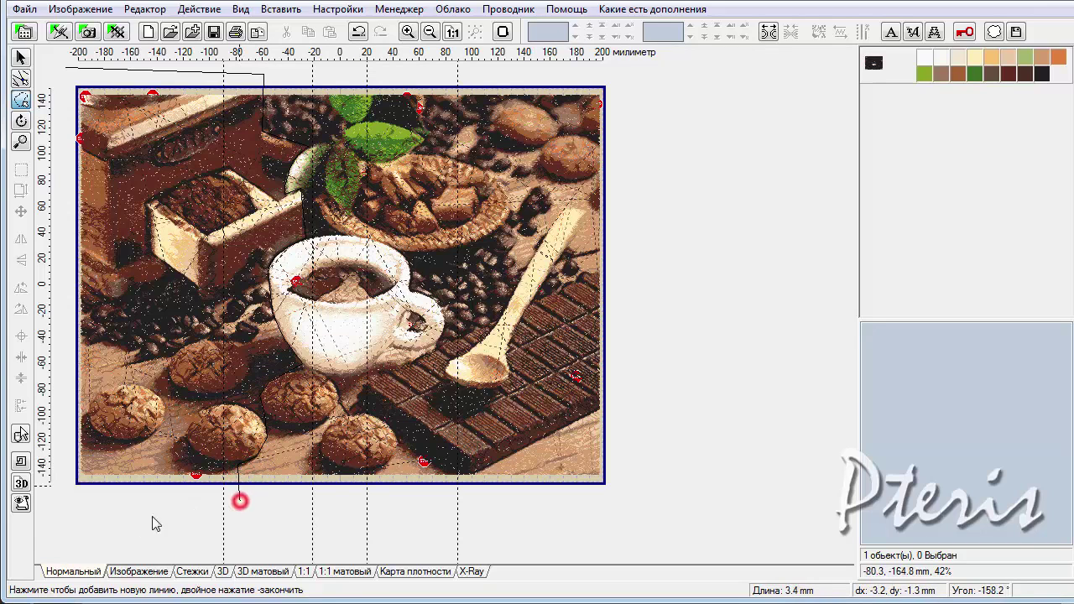
left_click(89, 510)
left_click(58, 466)
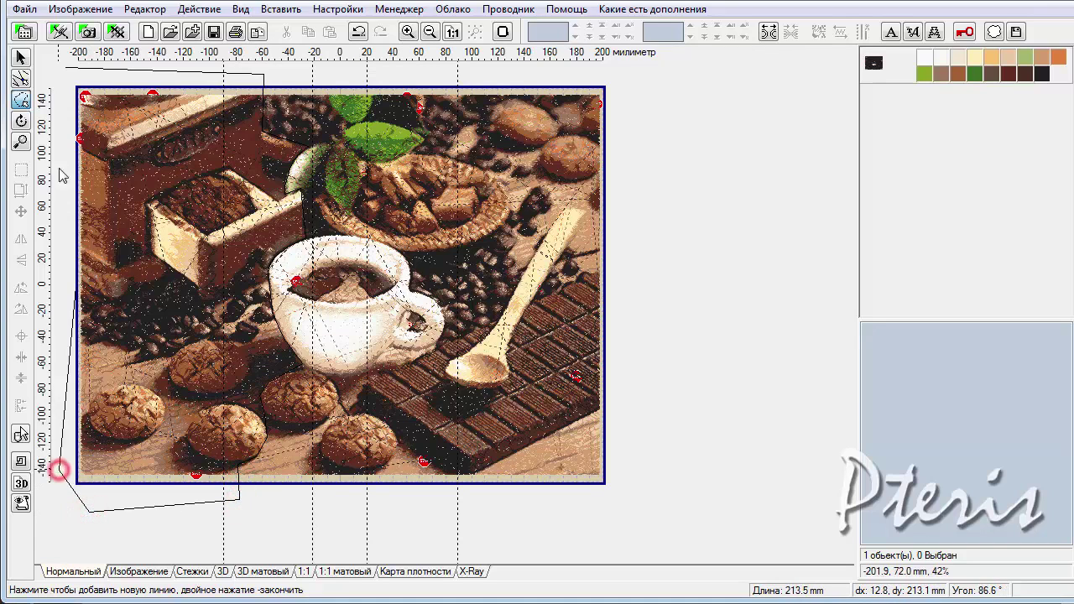
left_click(73, 73)
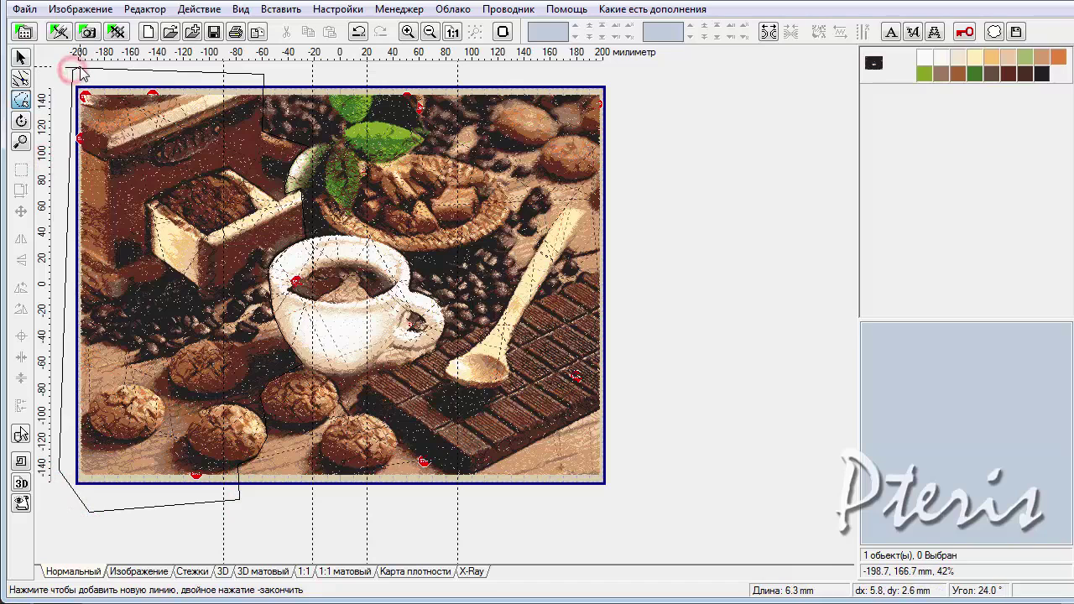
double_click(82, 74)
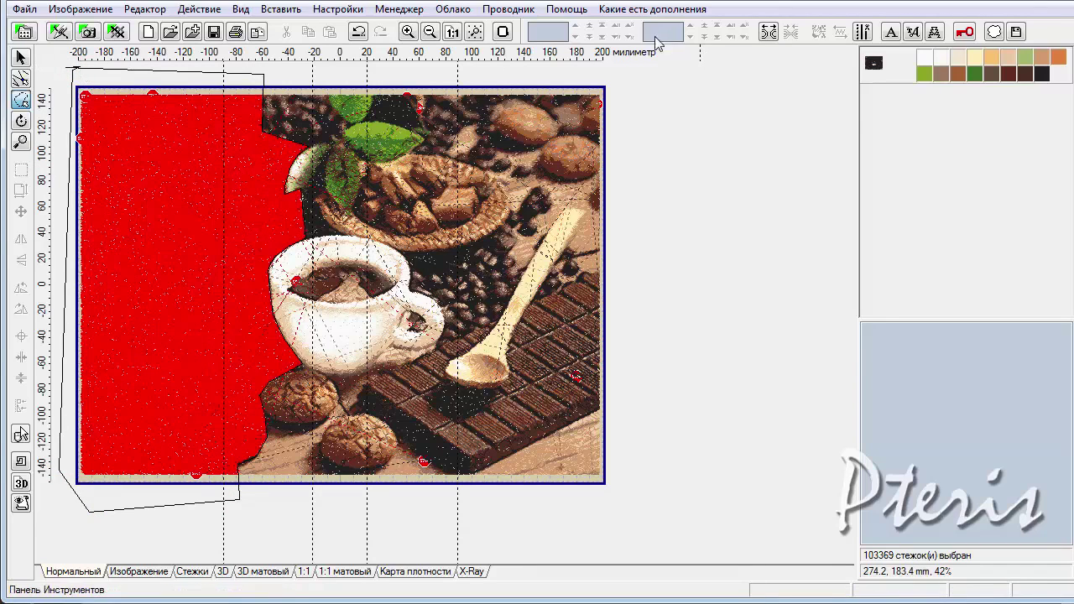
left_click(767, 34)
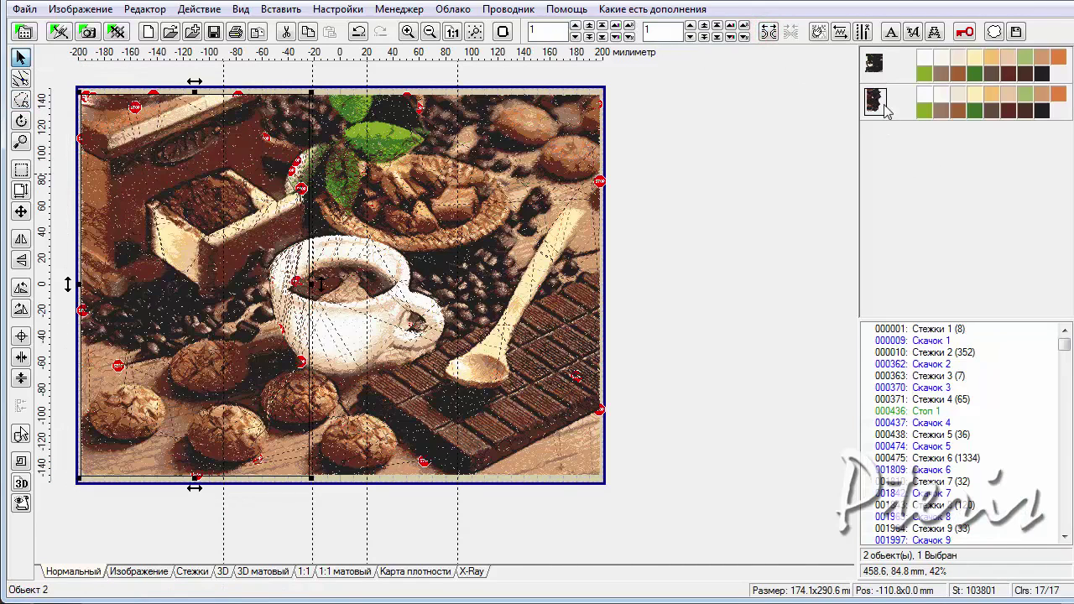
Move the split-off left part to first place in the object order and hide all its colors
left_click_drag(877, 99, 877, 64)
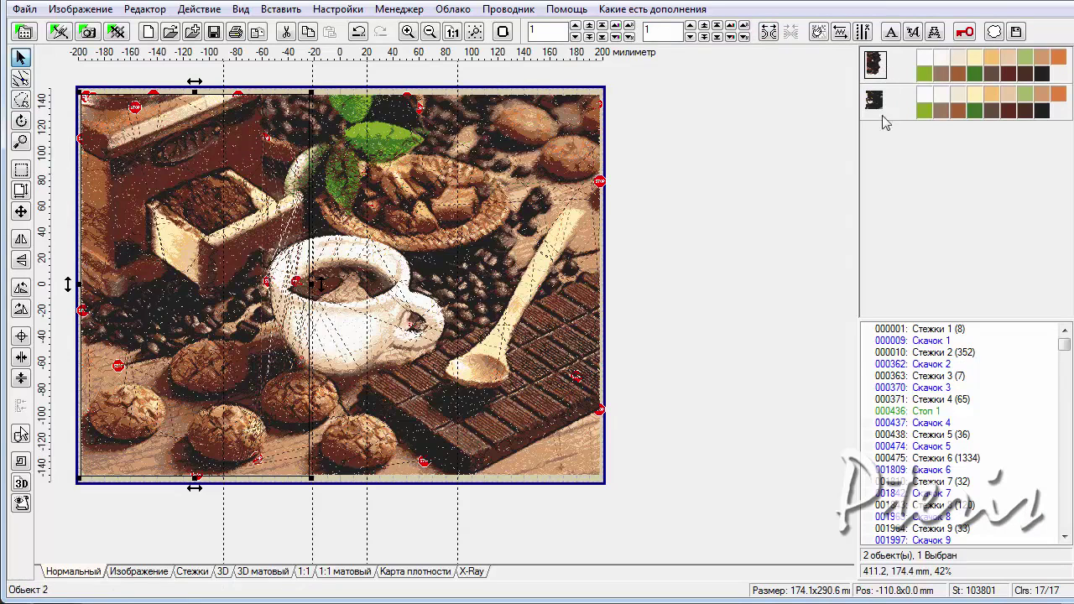
right_click(928, 61)
left_click(891, 108)
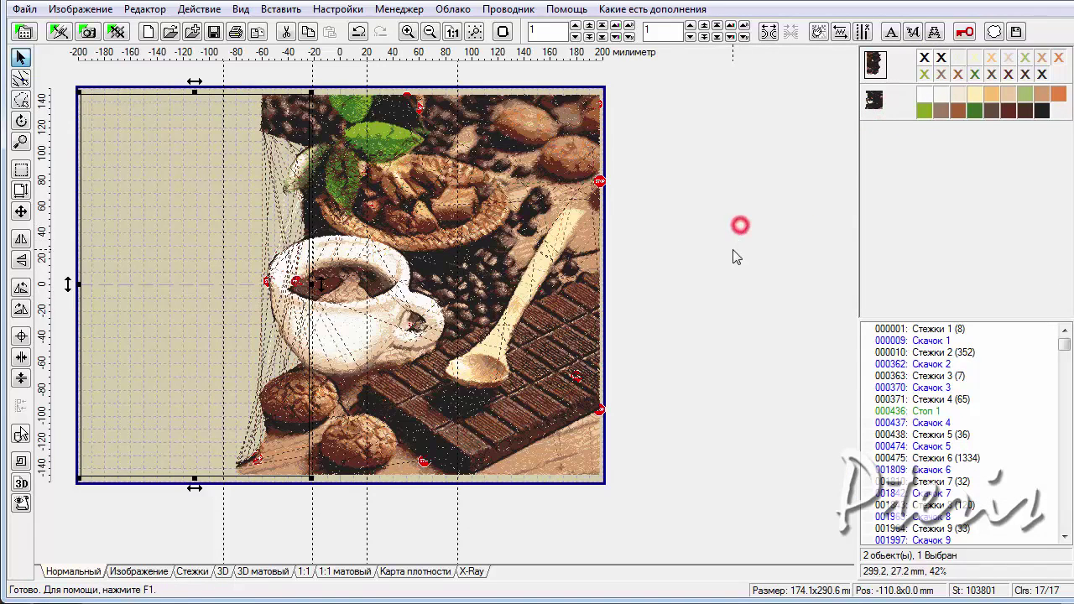
Start a second freeform outline at the design's upper edge near 60 mm, following the leaf tip and the bowl's chocolate pieces to the cup's right rim
left_click(21, 99)
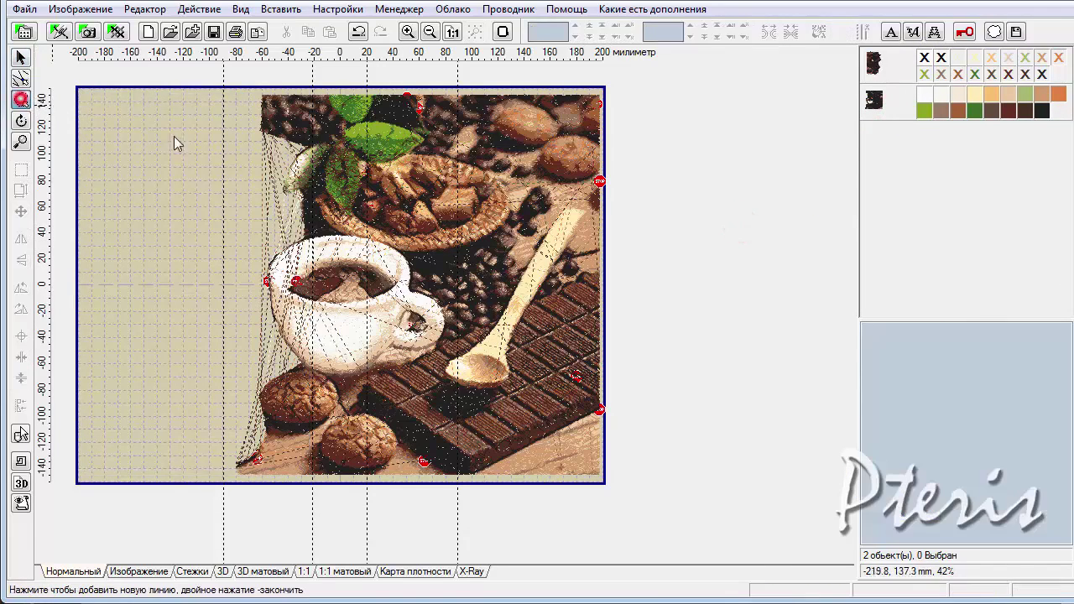
left_click(424, 98)
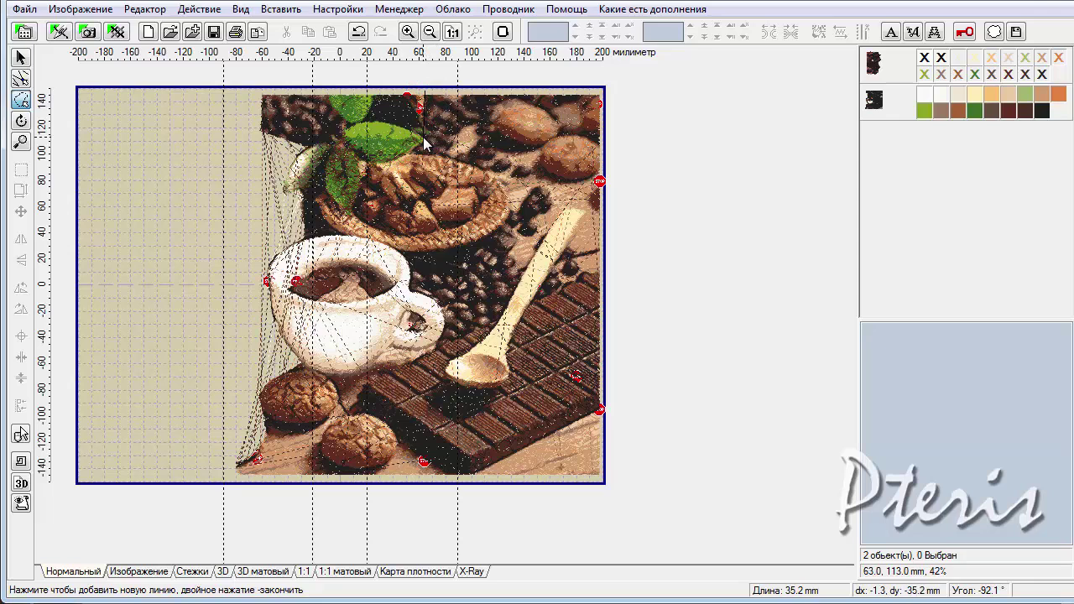
left_click(394, 164)
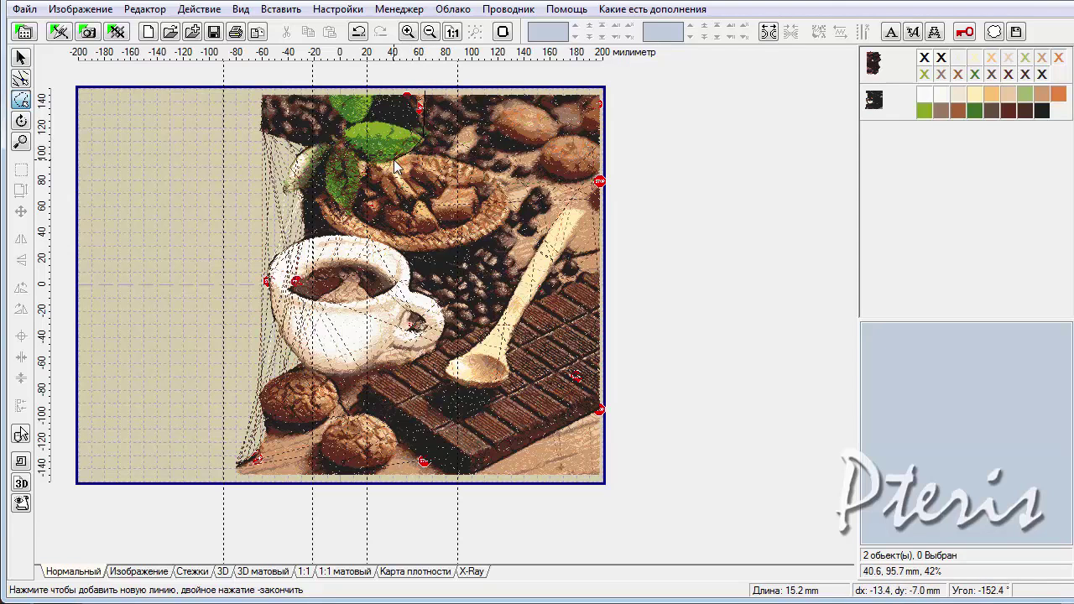
left_click(420, 202)
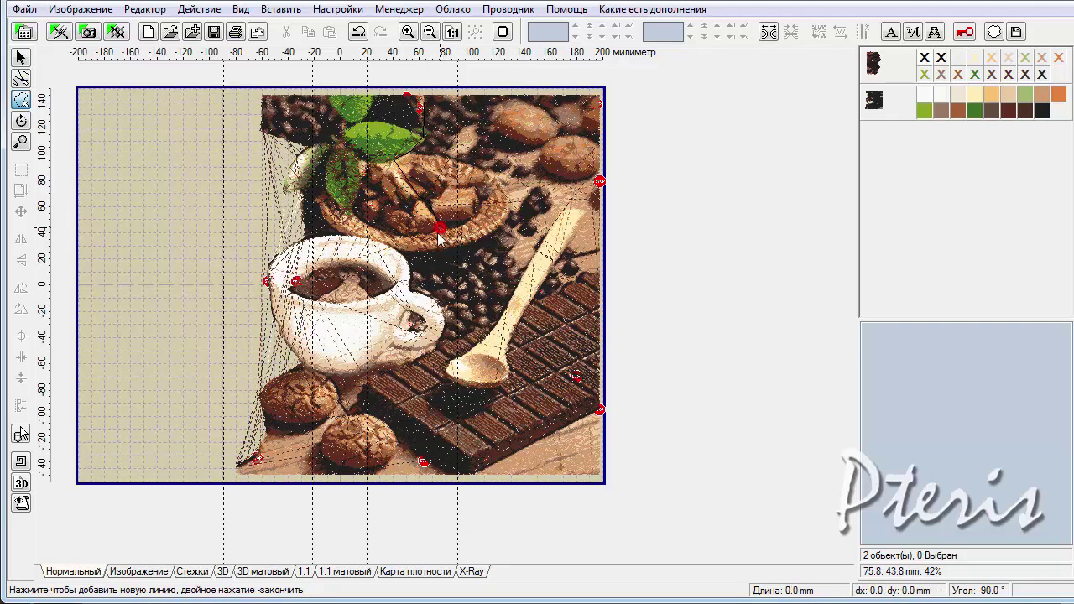
left_click(411, 275)
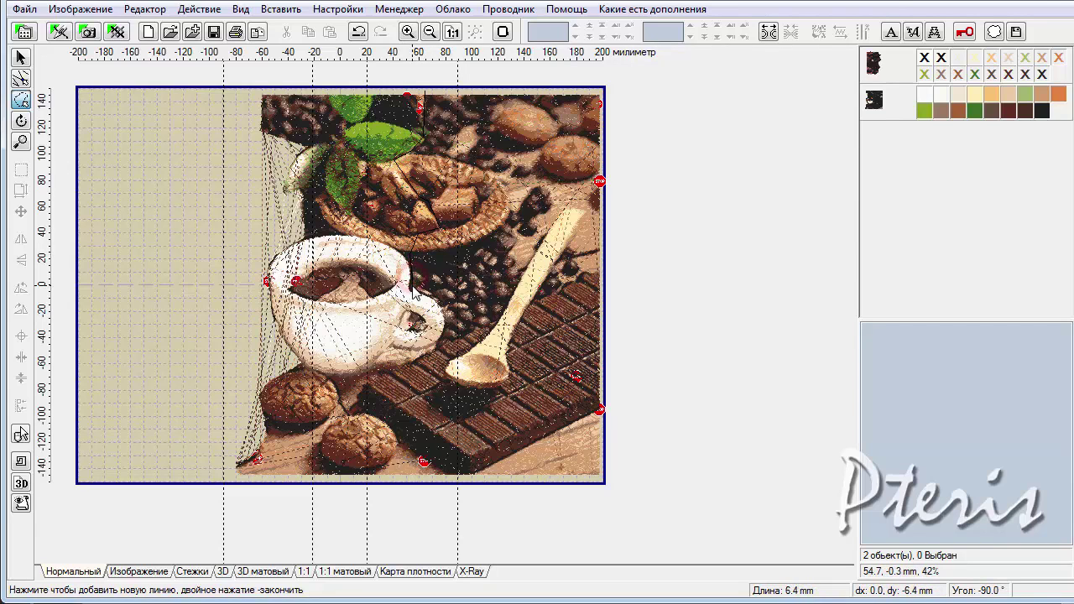
Continue the outline around the cup handle and under the cup, across the chocolate bar's corner to the lowest cookie
left_click(440, 305)
left_click(445, 324)
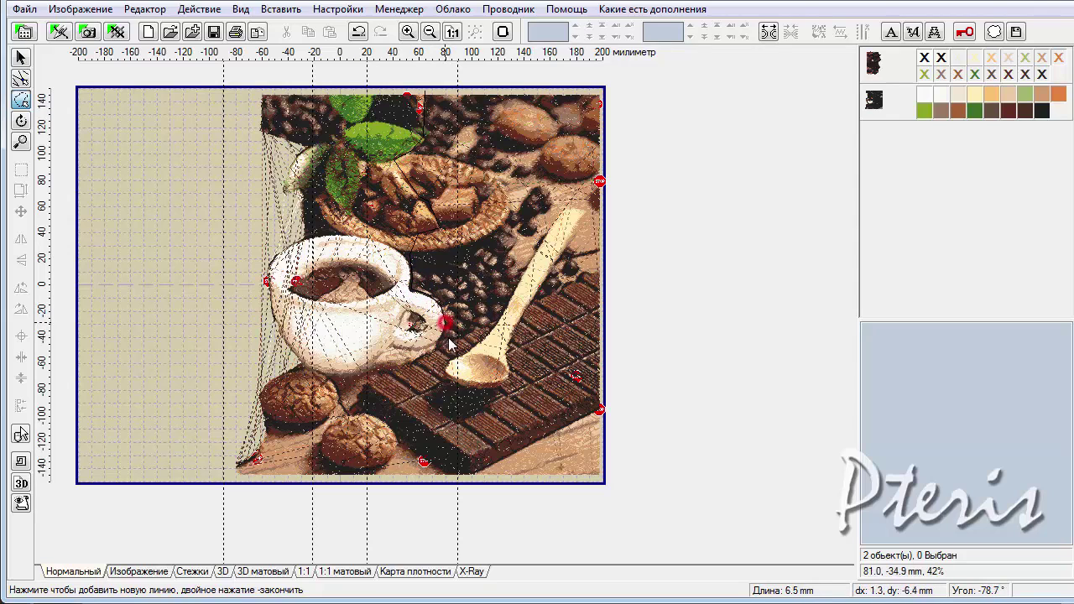
left_click(434, 358)
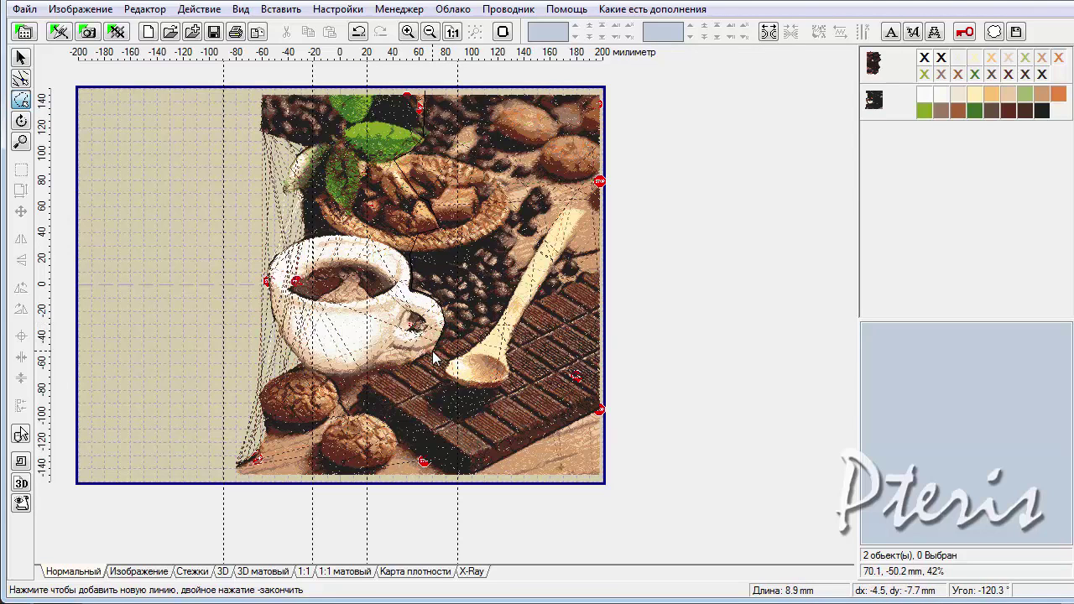
left_click(415, 367)
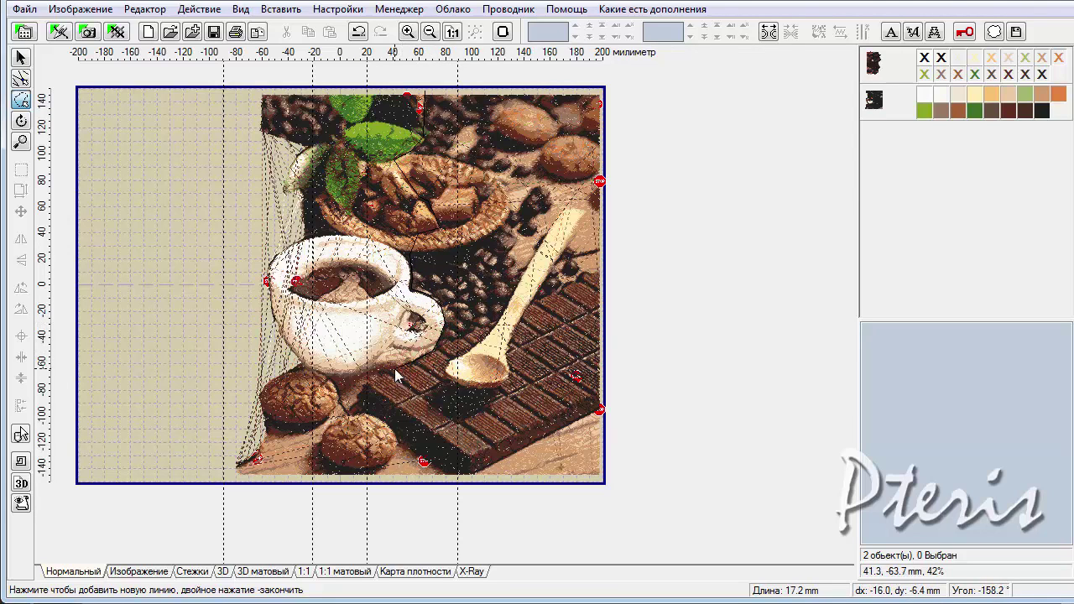
left_click(391, 376)
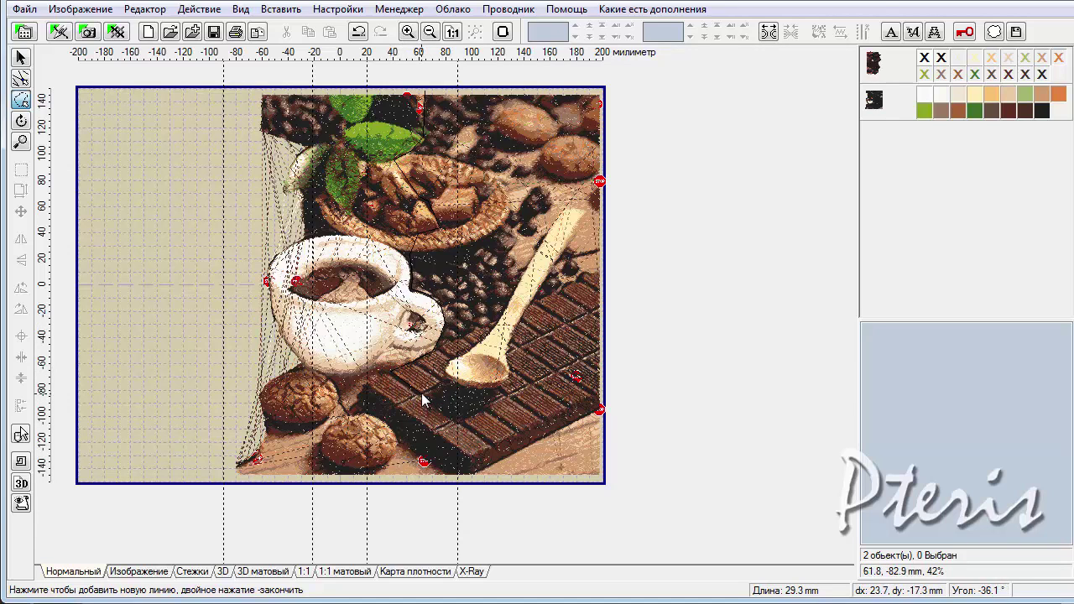
left_click(419, 400)
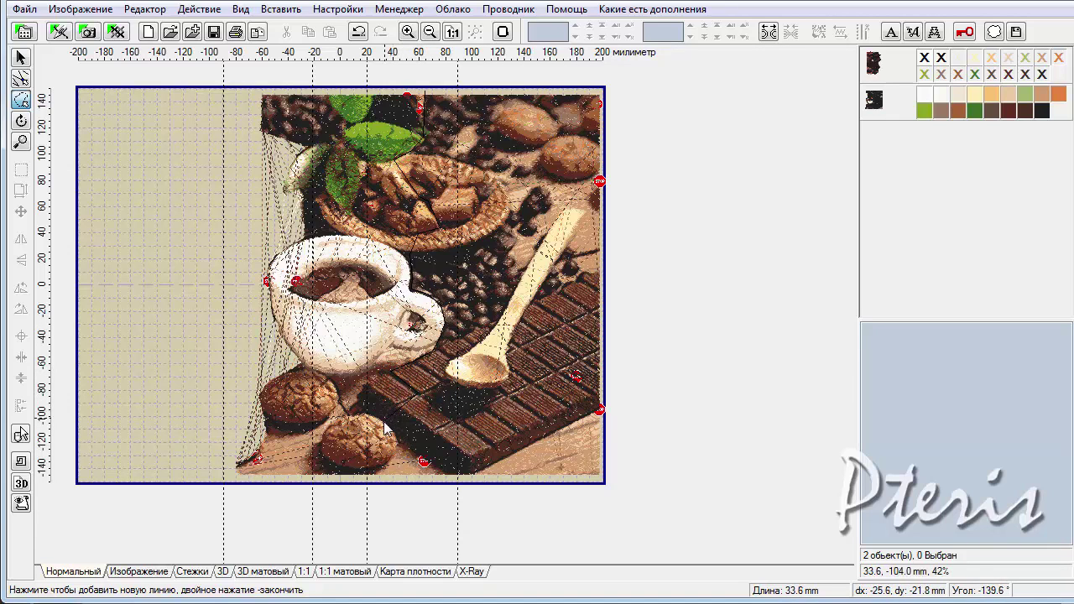
left_click(395, 442)
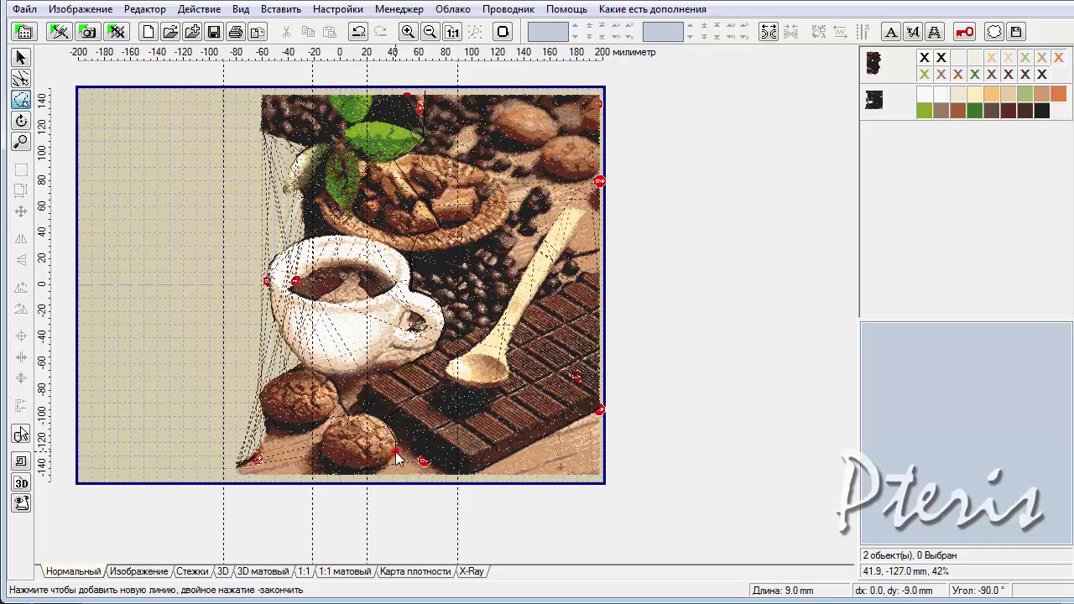
Close the outline below and around the design's right side, and split the selected stitches into a separate object
left_click(395, 494)
left_click(635, 507)
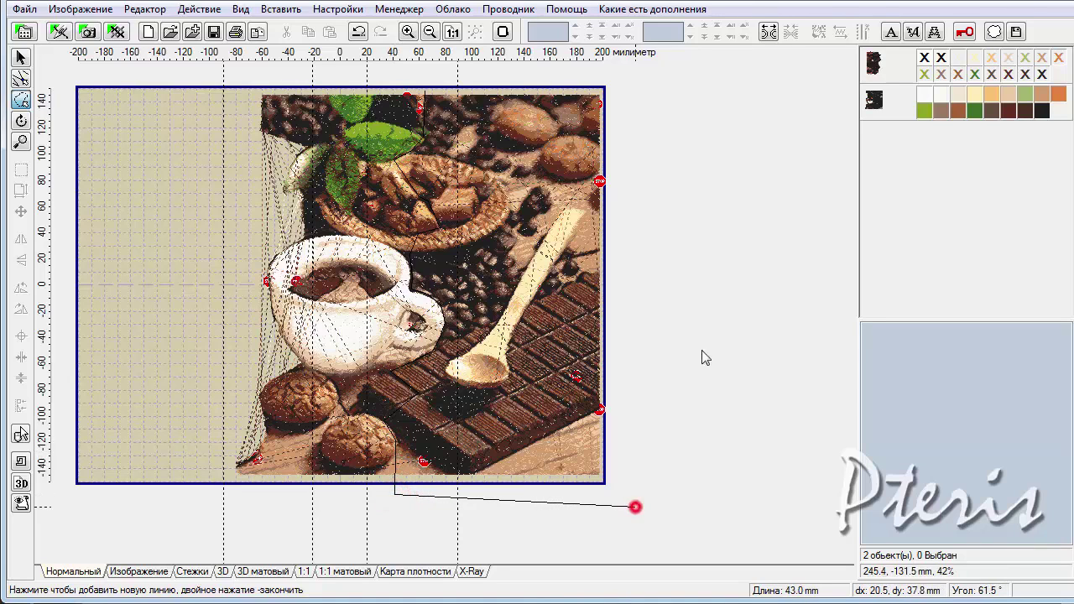
left_click(711, 203)
left_click(649, 84)
left_click(571, 80)
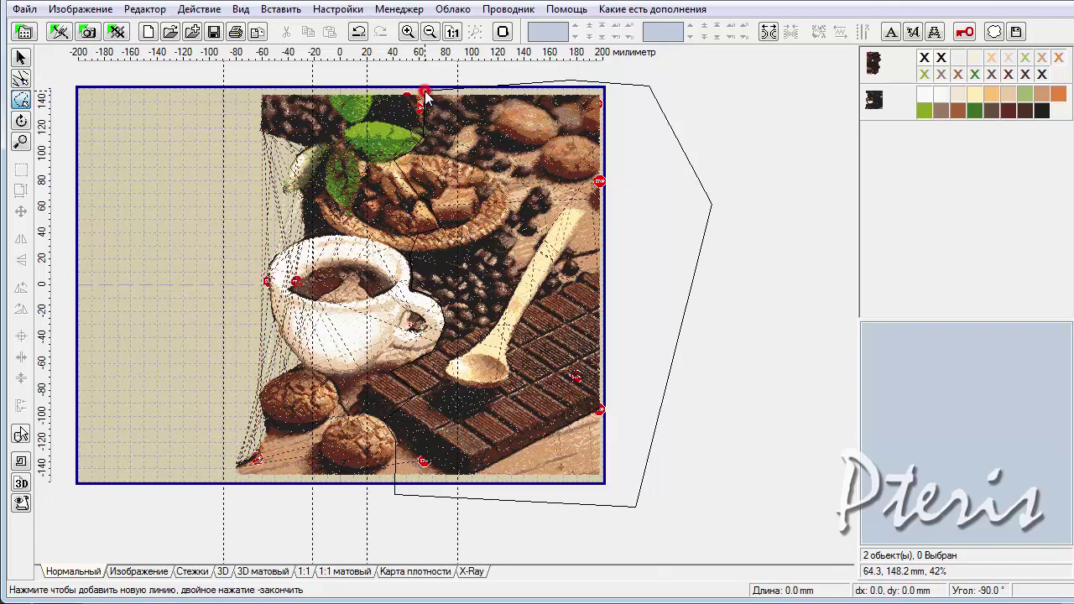
double_click(423, 101)
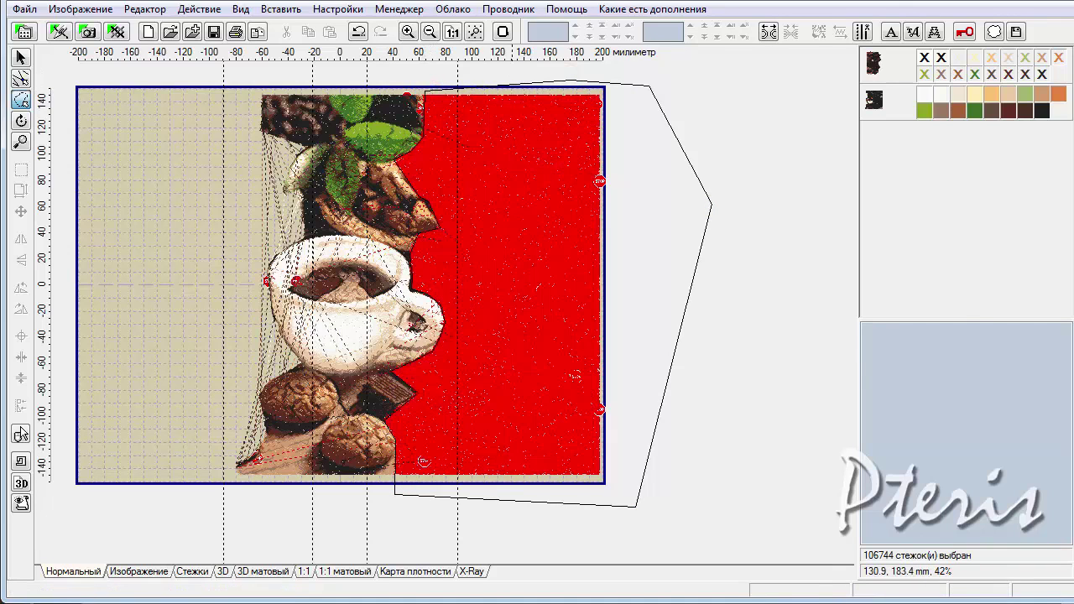
left_click(770, 31)
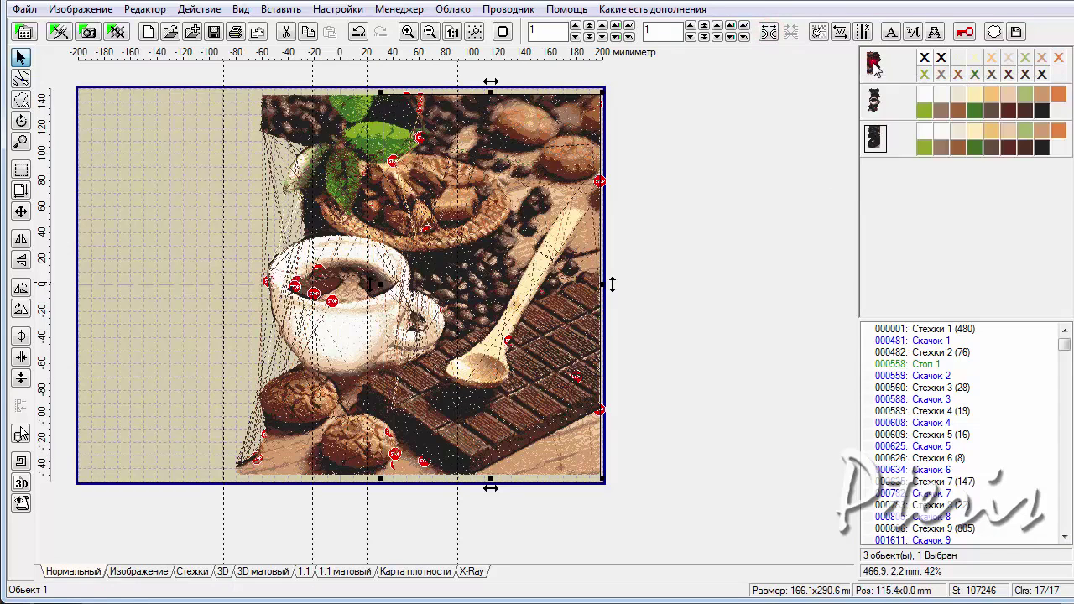
Check the size and extent of each of the three design parts in turn
left_click(873, 63)
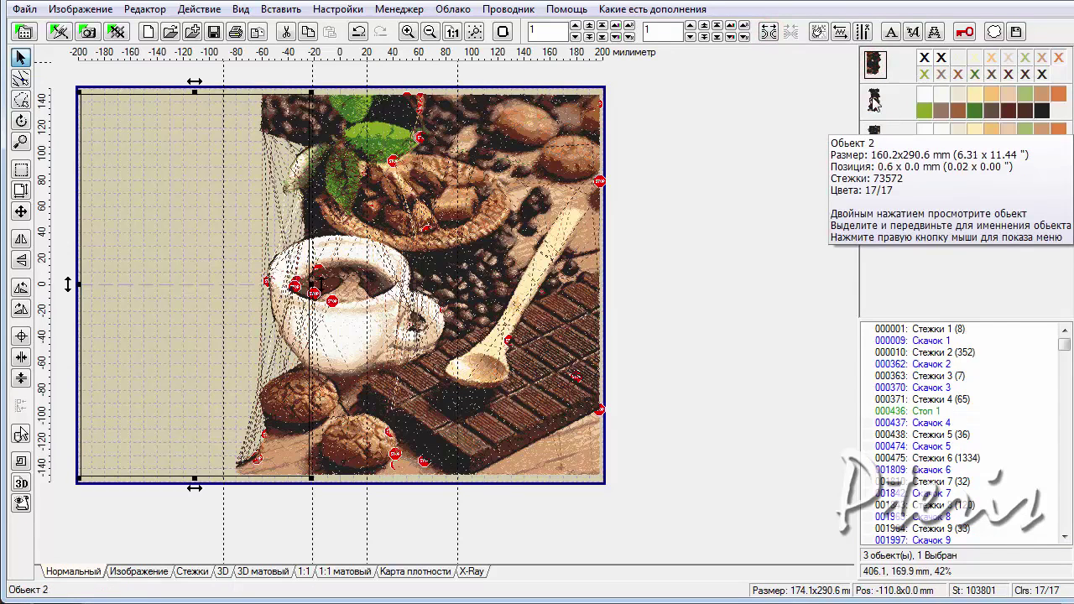
left_click(872, 99)
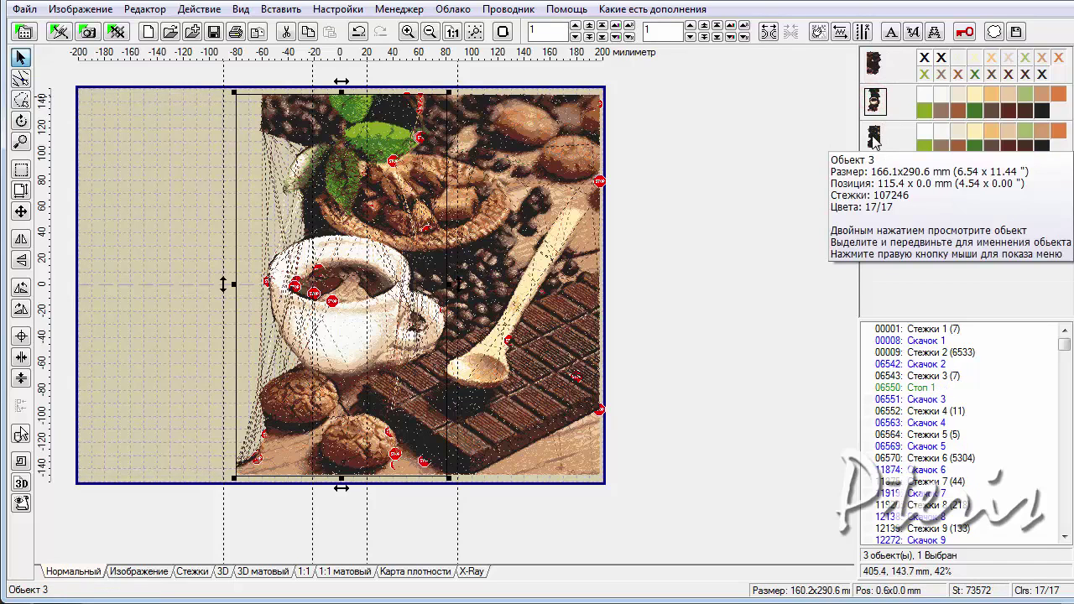
left_click(874, 141)
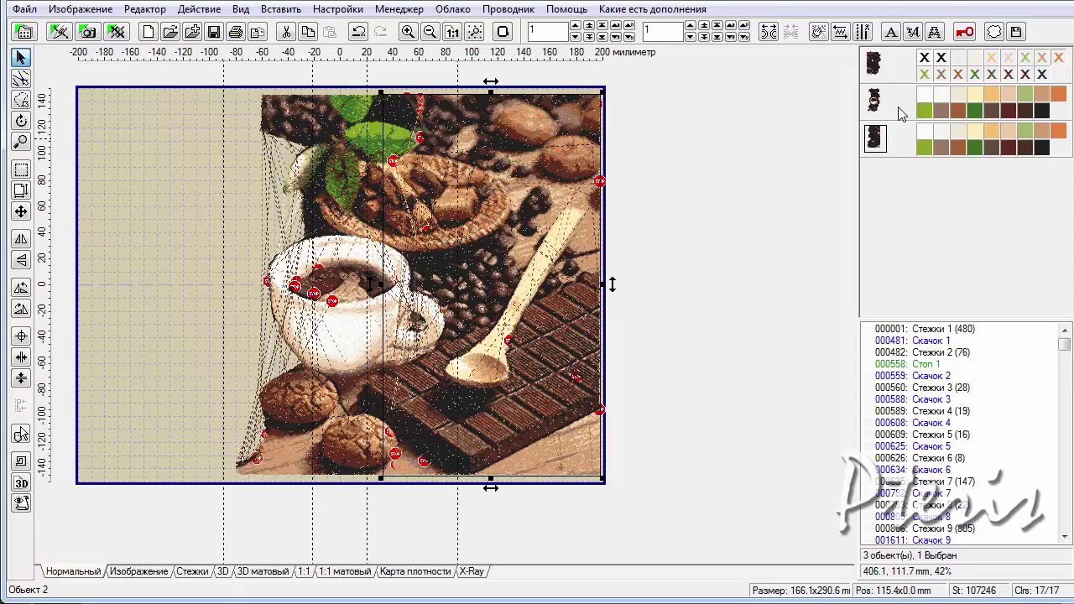
left_click(873, 100)
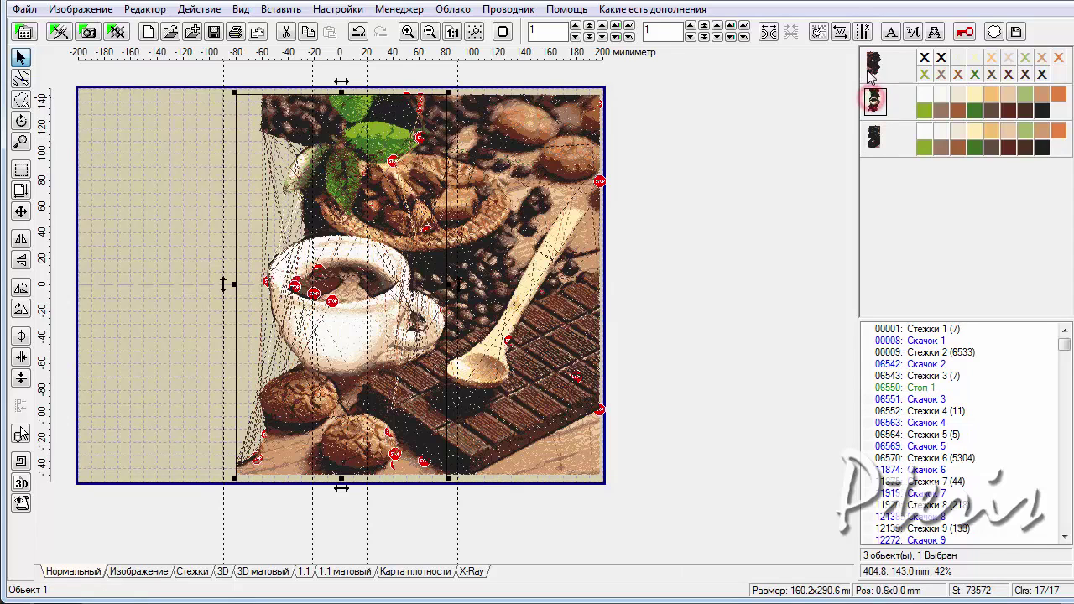
left_click(873, 66)
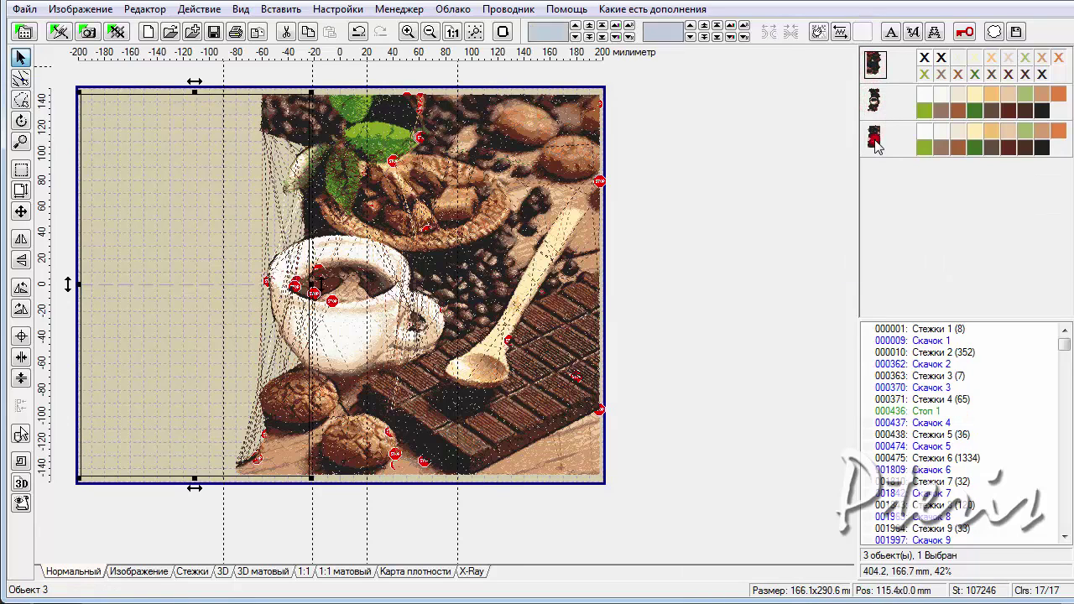
Hide all colors of the right part of the coffee design
left_click(876, 144)
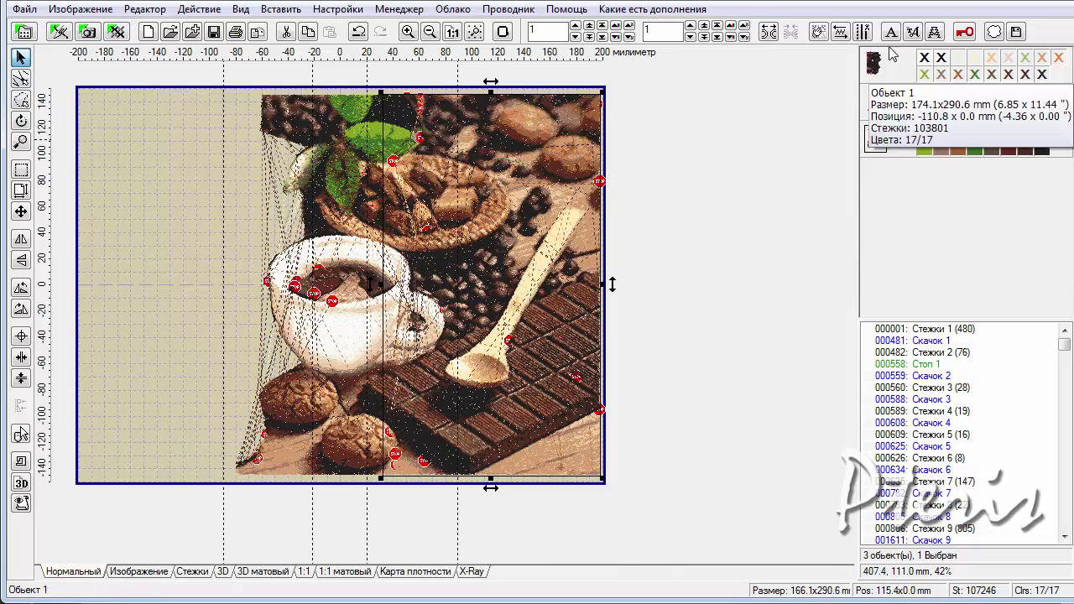
right_click(928, 133)
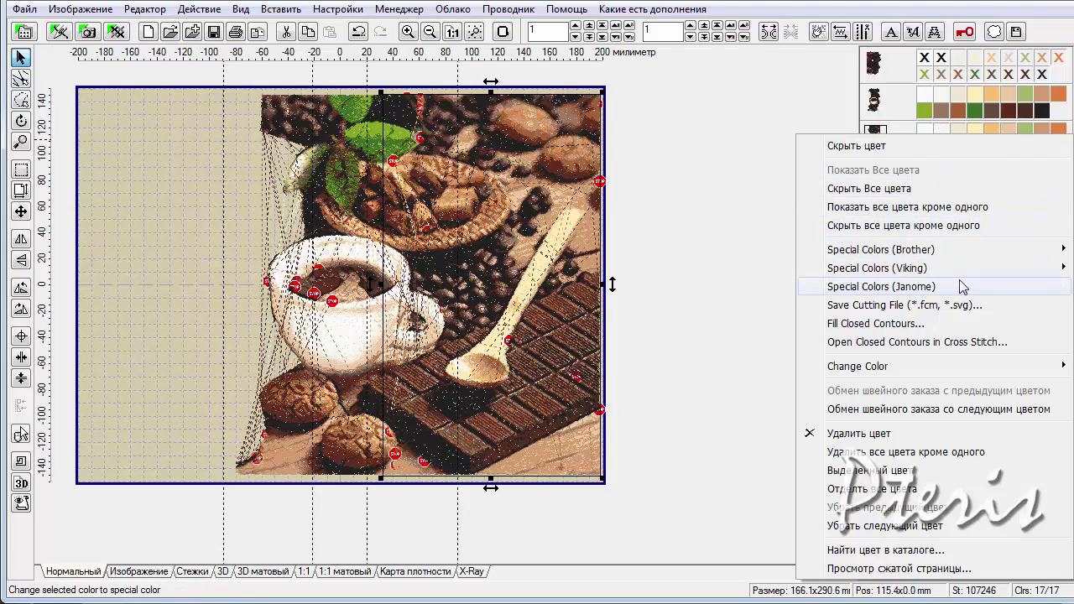
left_click(896, 190)
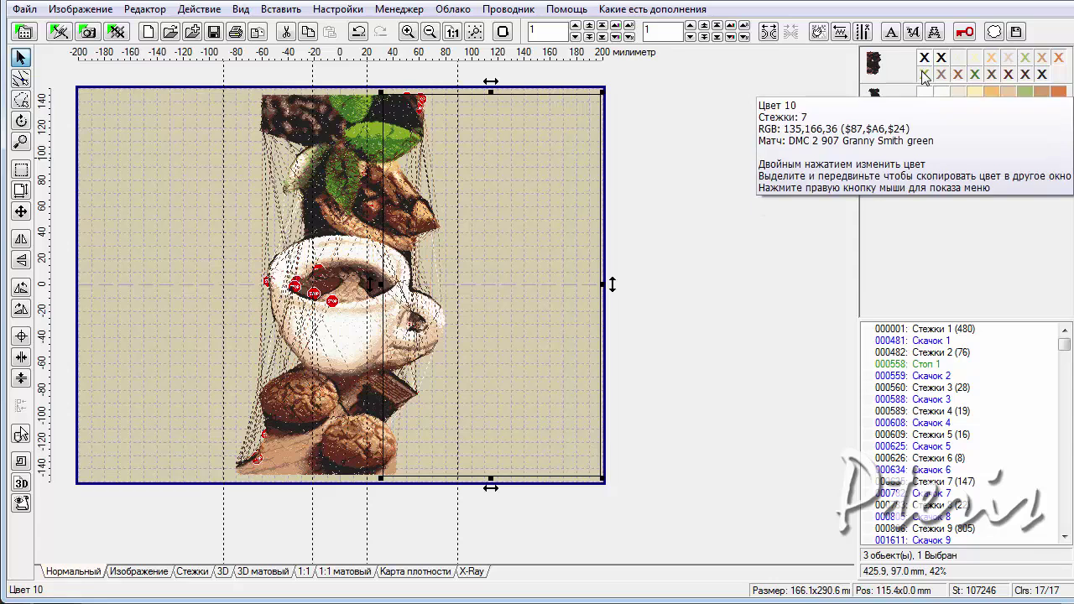
Select the left and middle parts and insert aligning stitches into both at their seam near the upper edge, at about (-51, 131) mm
left_click(876, 101)
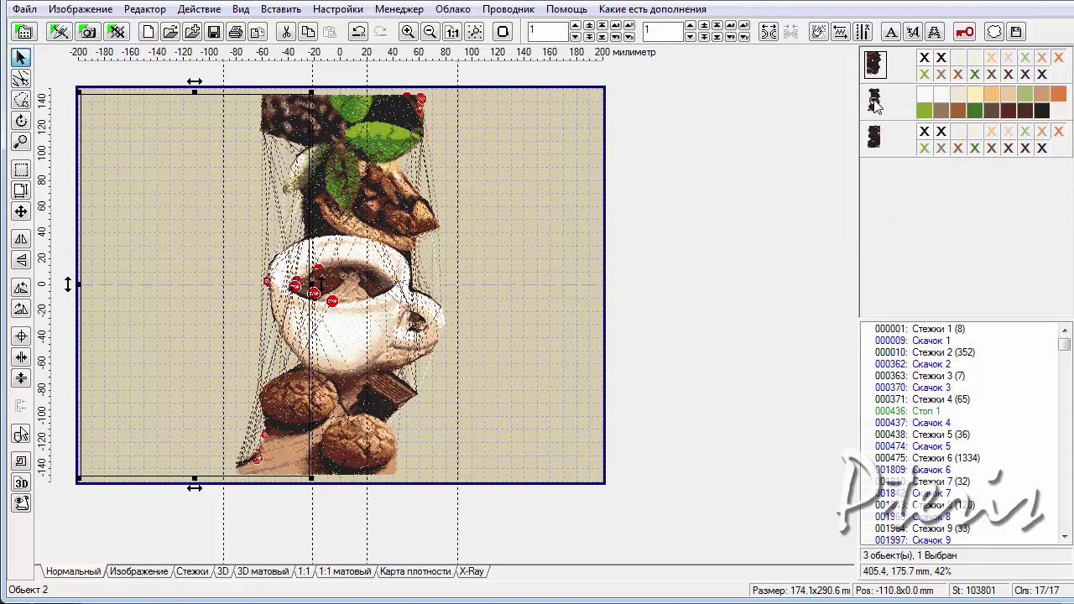
left_click(875, 101, "ctrl")
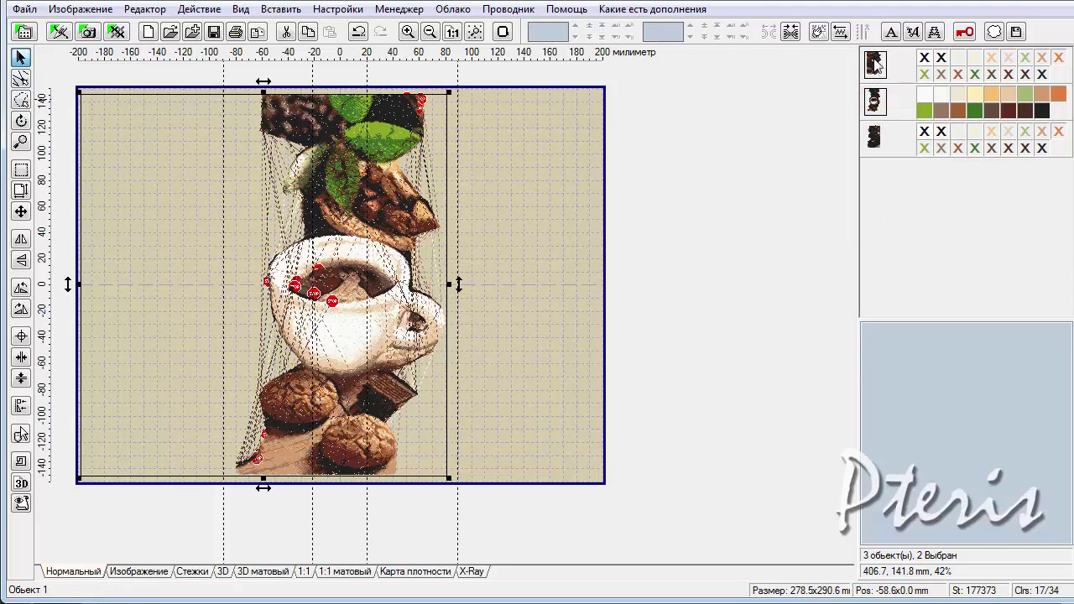
left_click(894, 118)
left_click(875, 63, "ctrl")
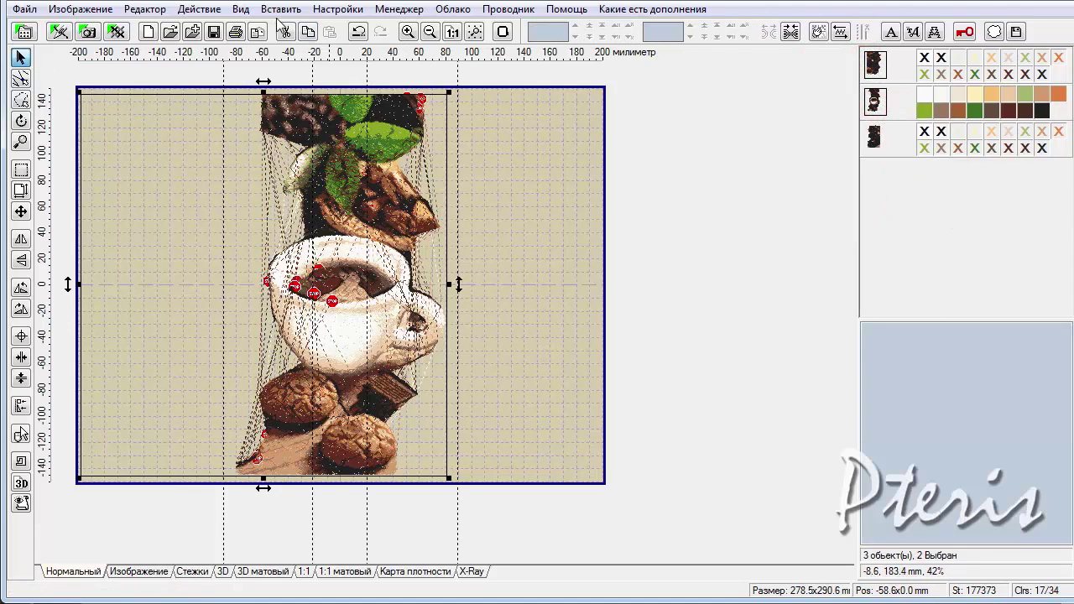
left_click(275, 10)
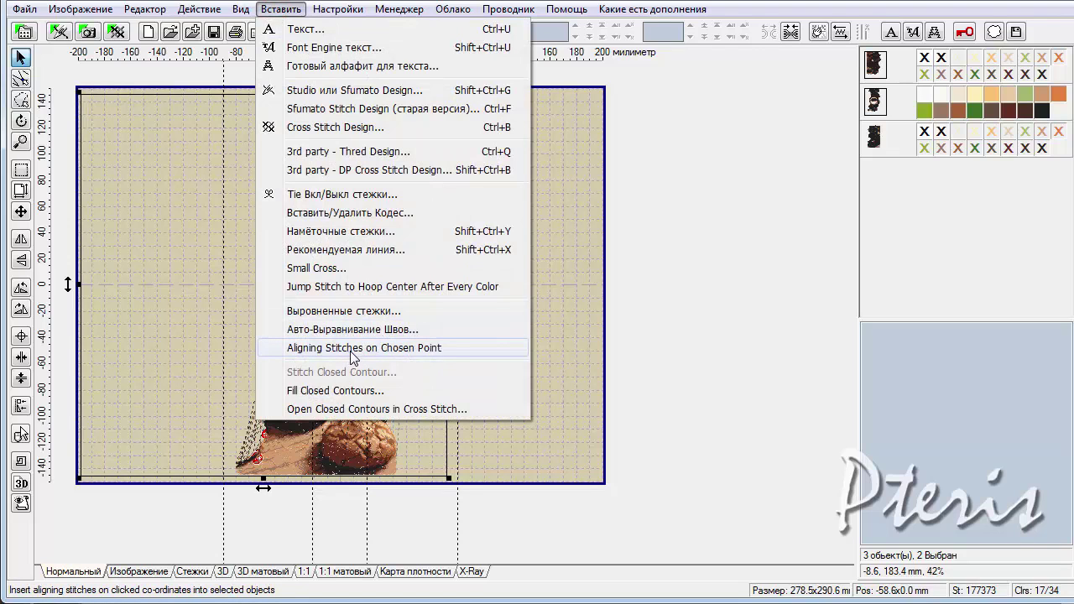
left_click(431, 352)
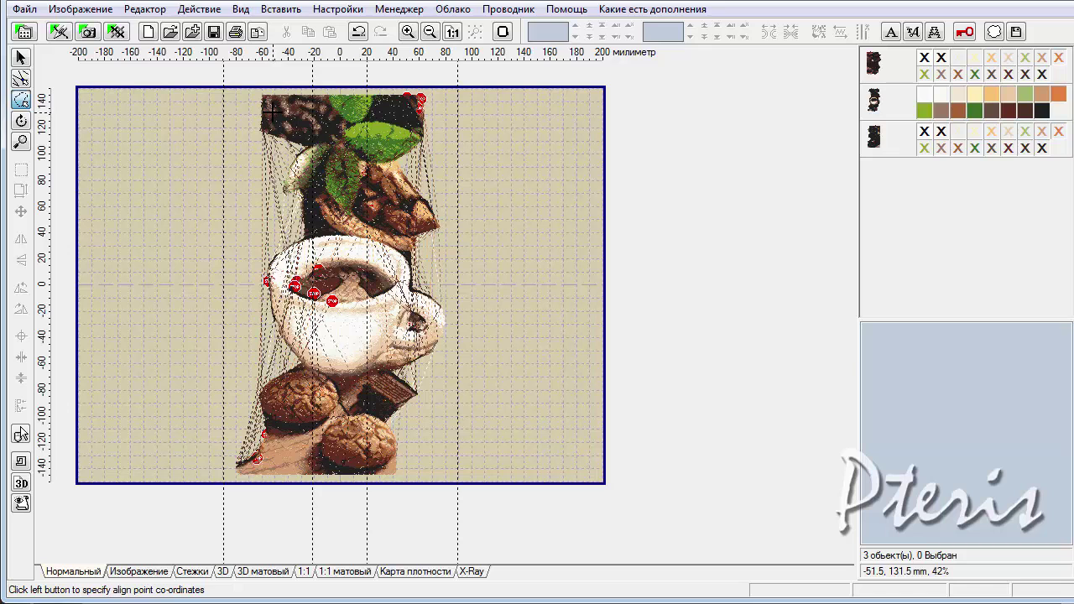
left_click(273, 110)
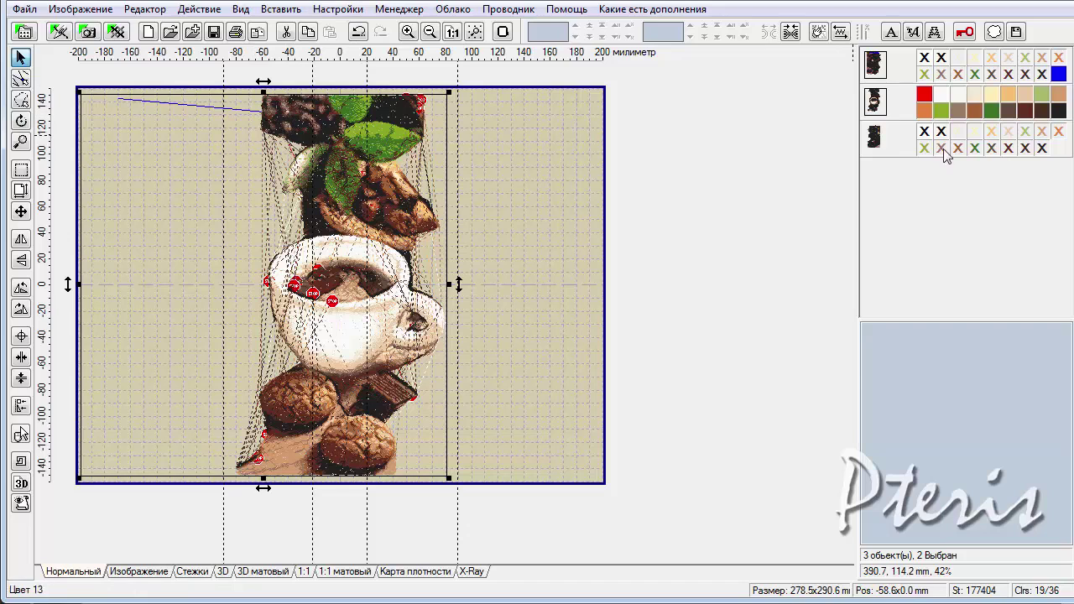
Insert aligning stitches into the left and middle parts at two more seam points: the cup's left edge and the wood near the lower edge
left_click(876, 67)
left_click(875, 102, "ctrl")
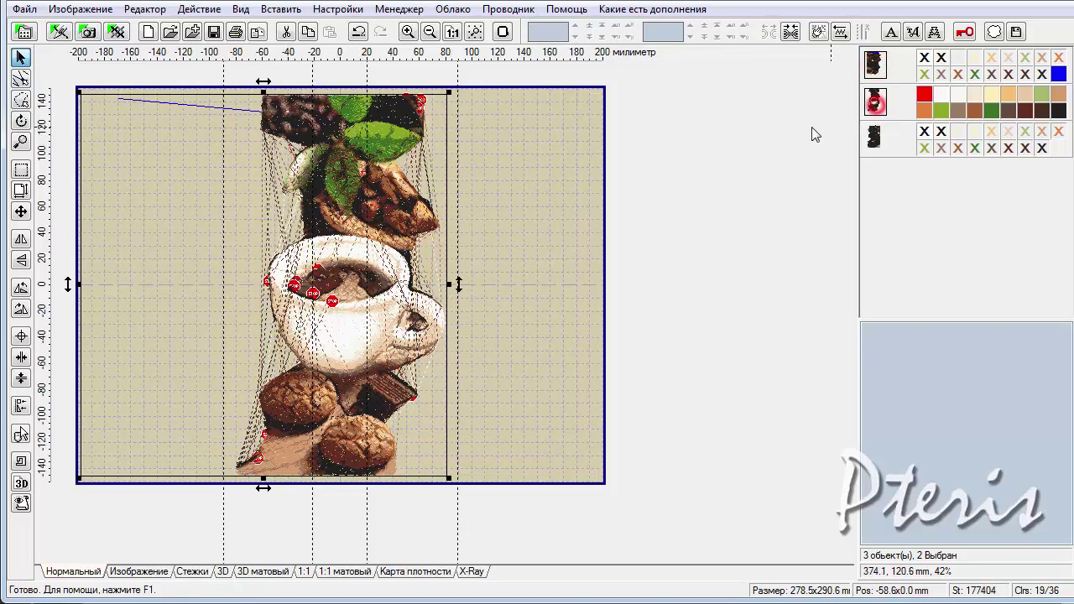
left_click(273, 11)
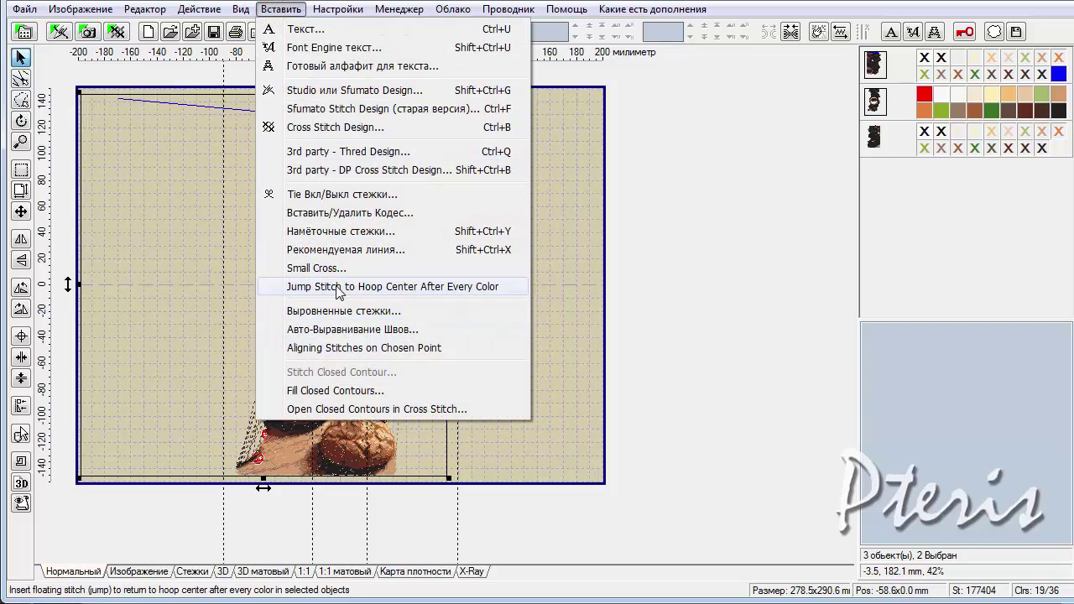
left_click(333, 348)
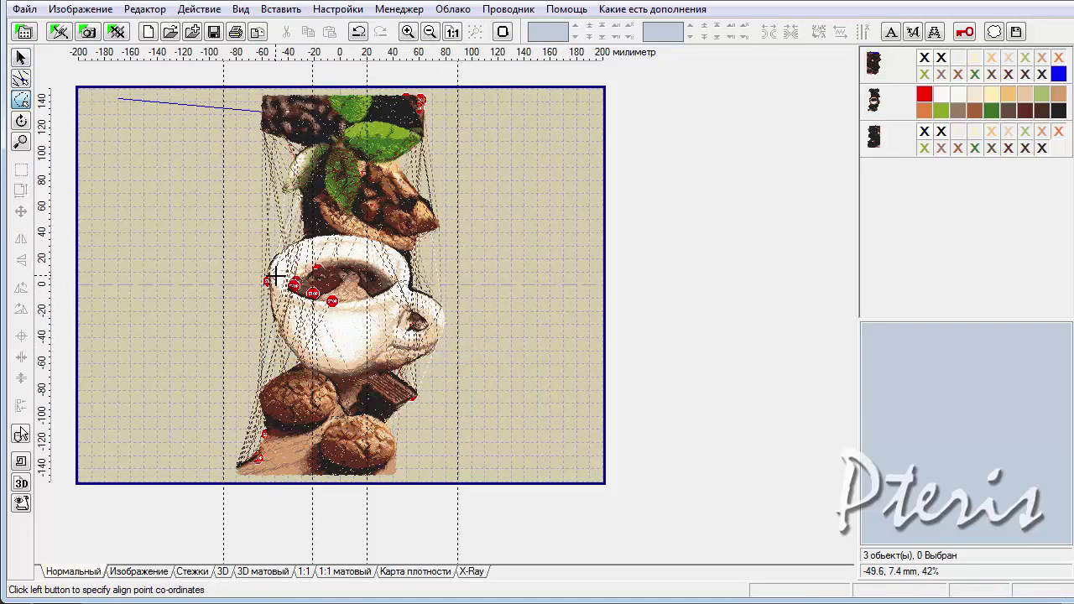
left_click(276, 279)
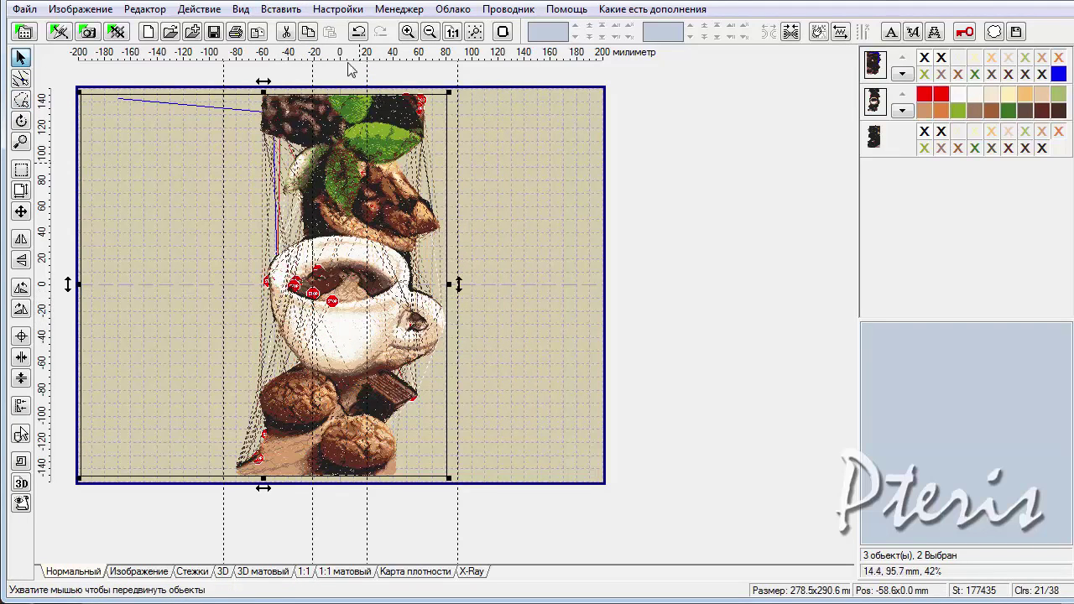
left_click(281, 10)
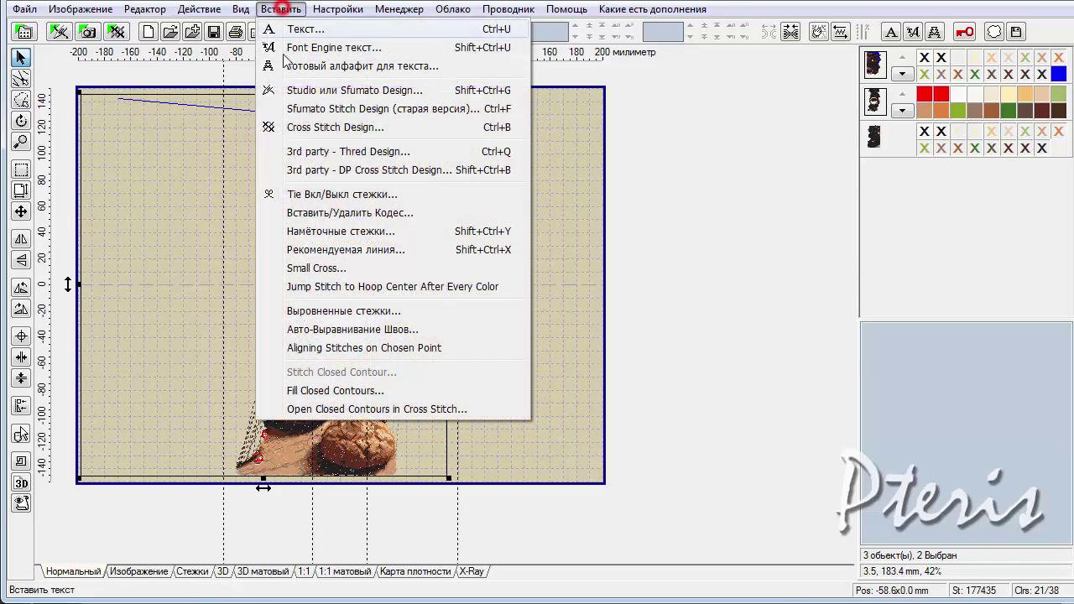
left_click(326, 350)
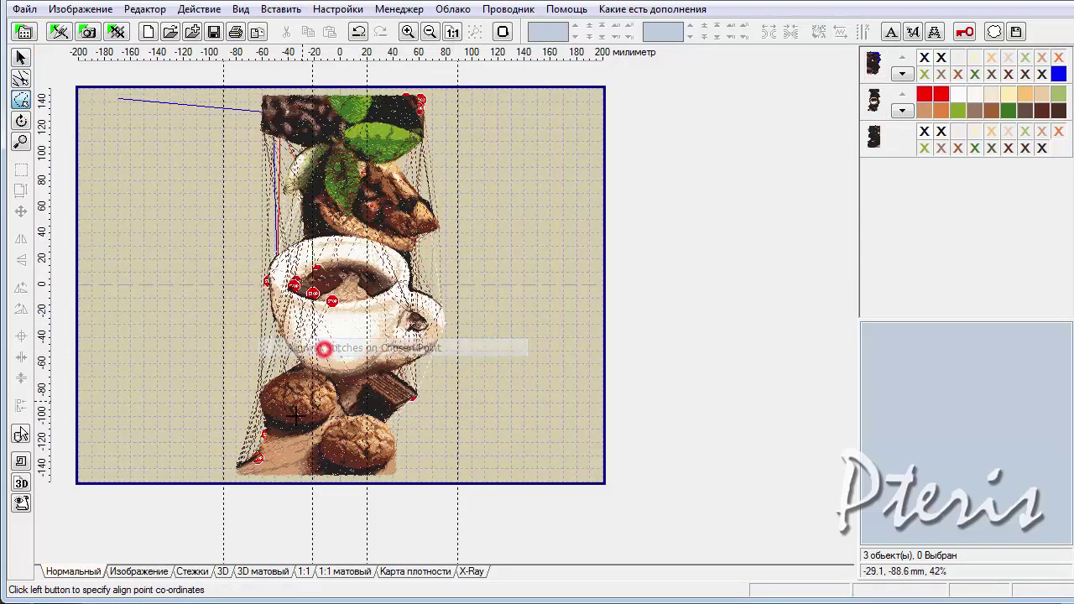
left_click(263, 467)
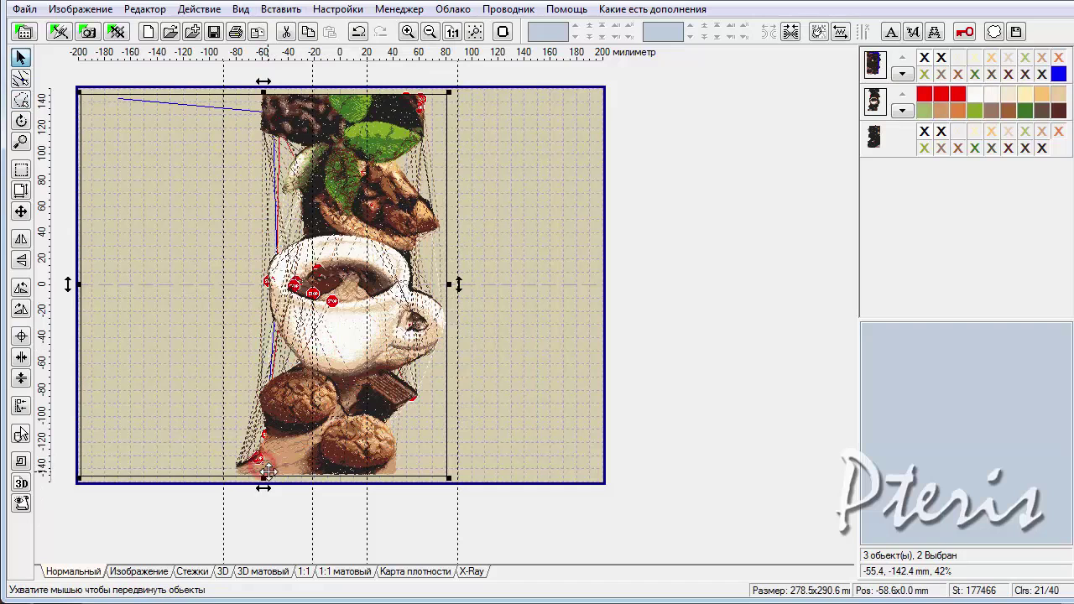
Select the middle and right parts and insert aligning stitches into both, just right of the middle part's upper end
left_click(875, 138)
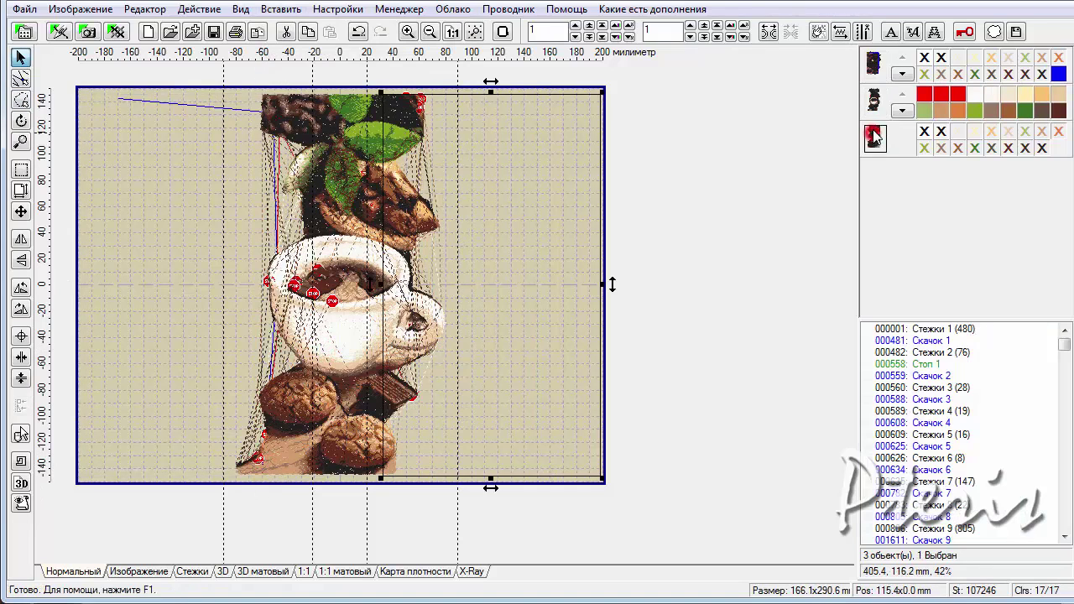
left_click(876, 105, "ctrl")
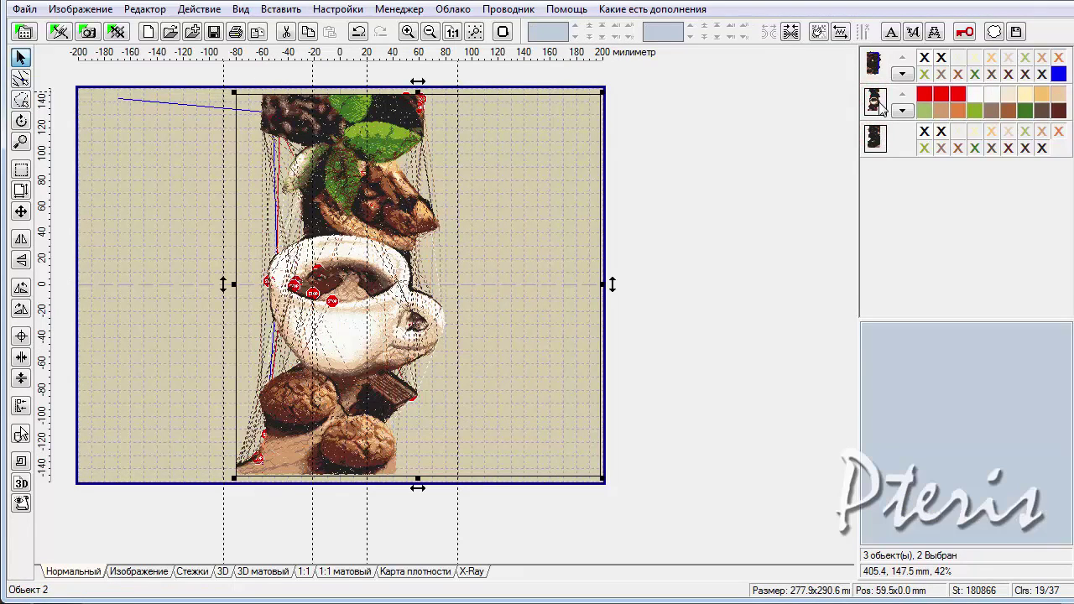
left_click(281, 10)
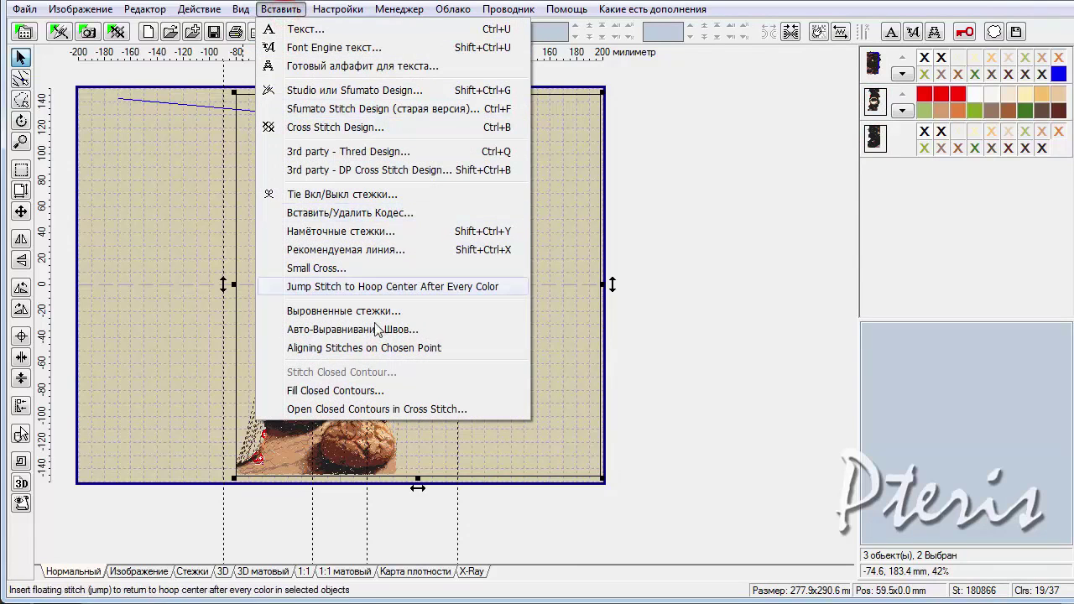
left_click(339, 348)
left_click(432, 117)
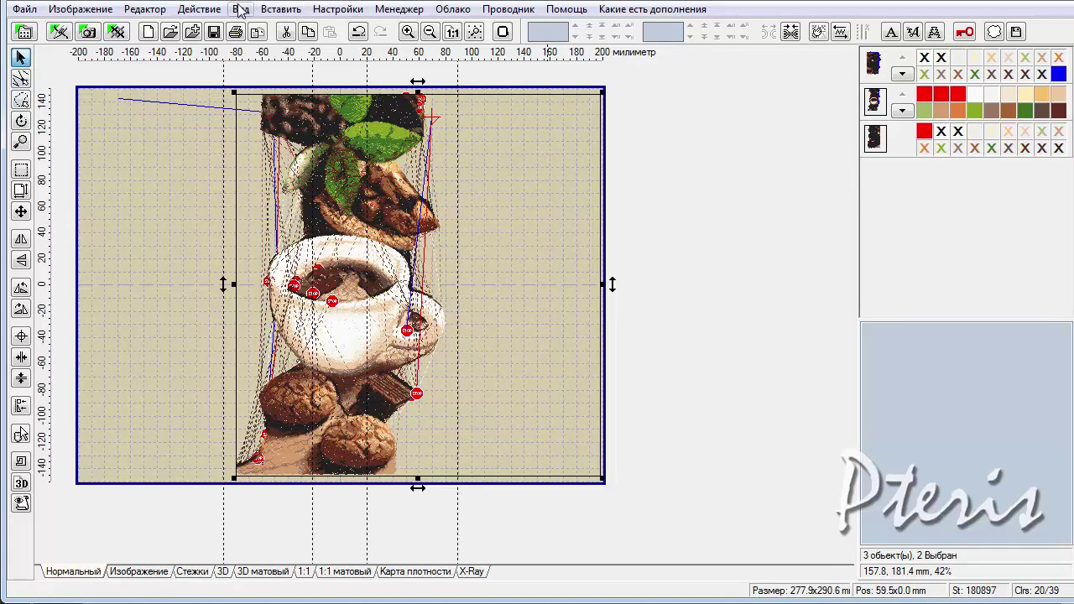
Insert aligning stitches into the middle and right parts at two more seam points: above the cup handle and right of the lowest cookie
left_click(282, 10)
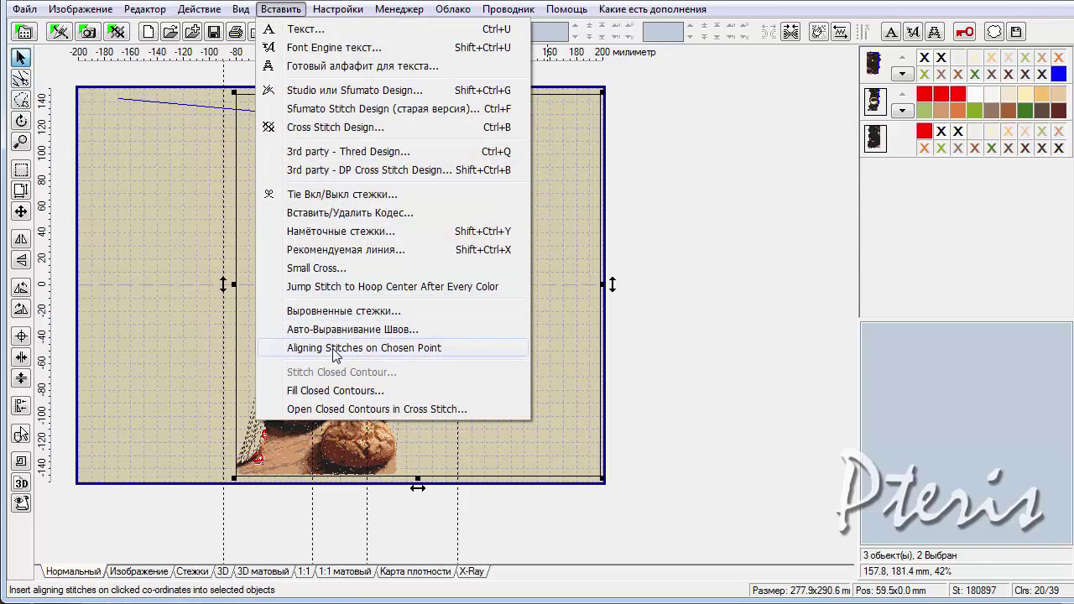
left_click(335, 348)
left_click(431, 266)
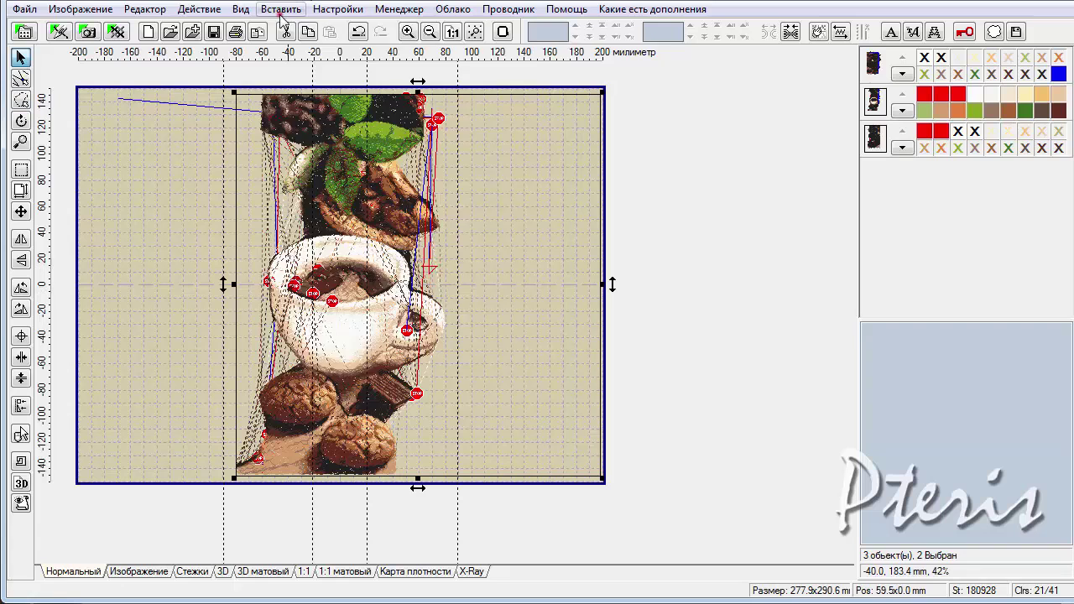
left_click(282, 10)
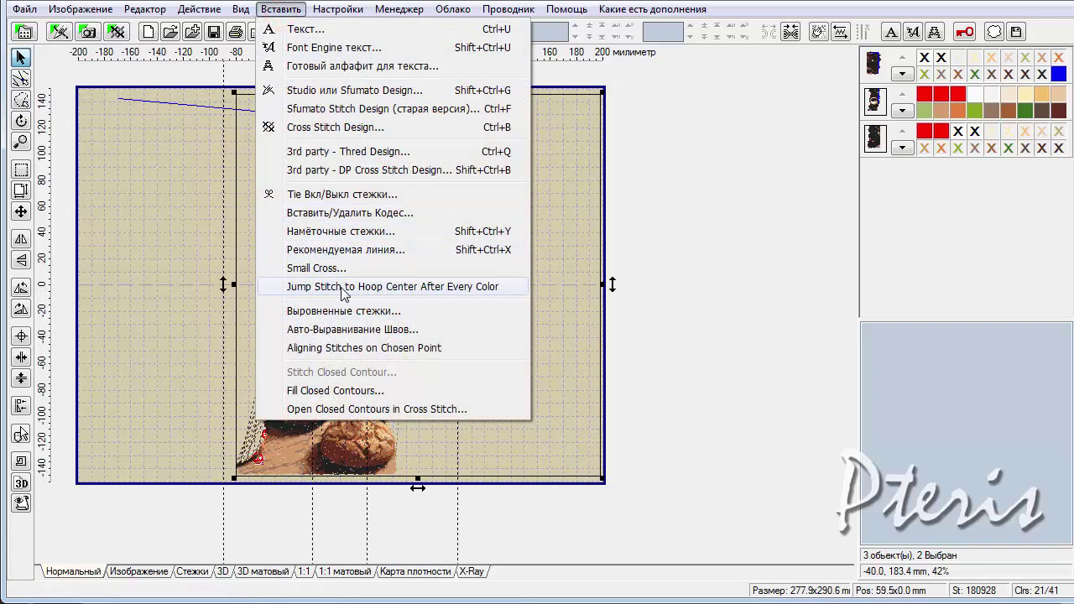
left_click(339, 348)
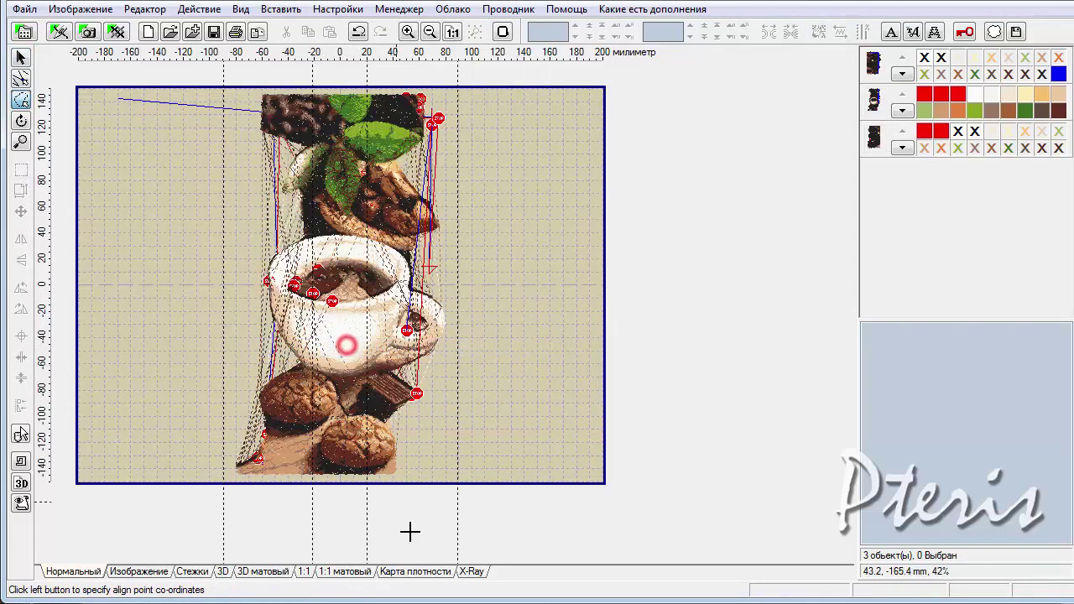
left_click(405, 447)
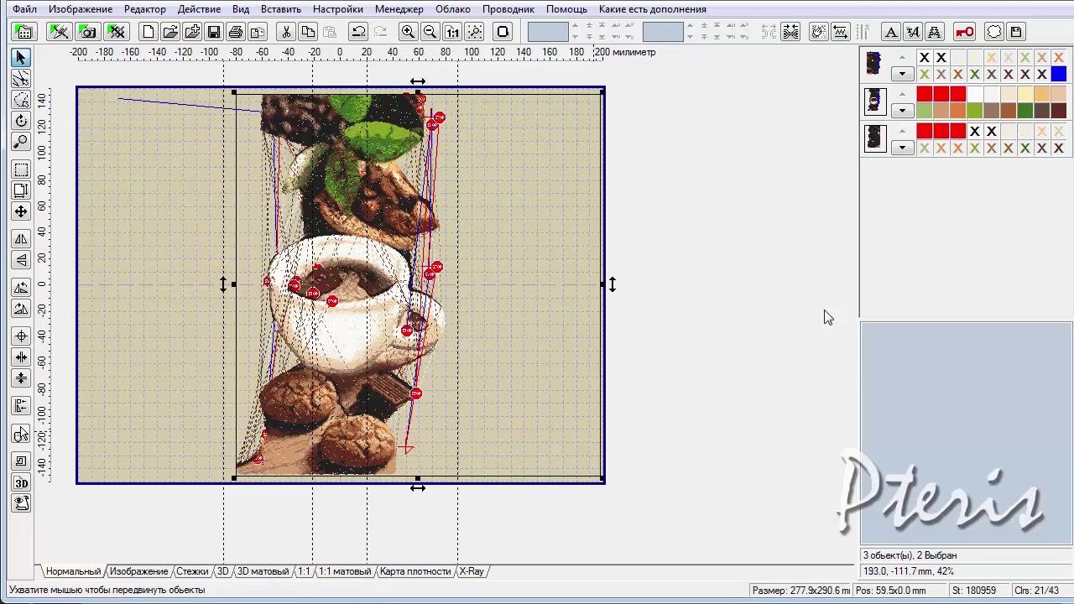
Apply color sorting to the left part, adjusting the maximum difference tolerance
mouse_move(810, 69)
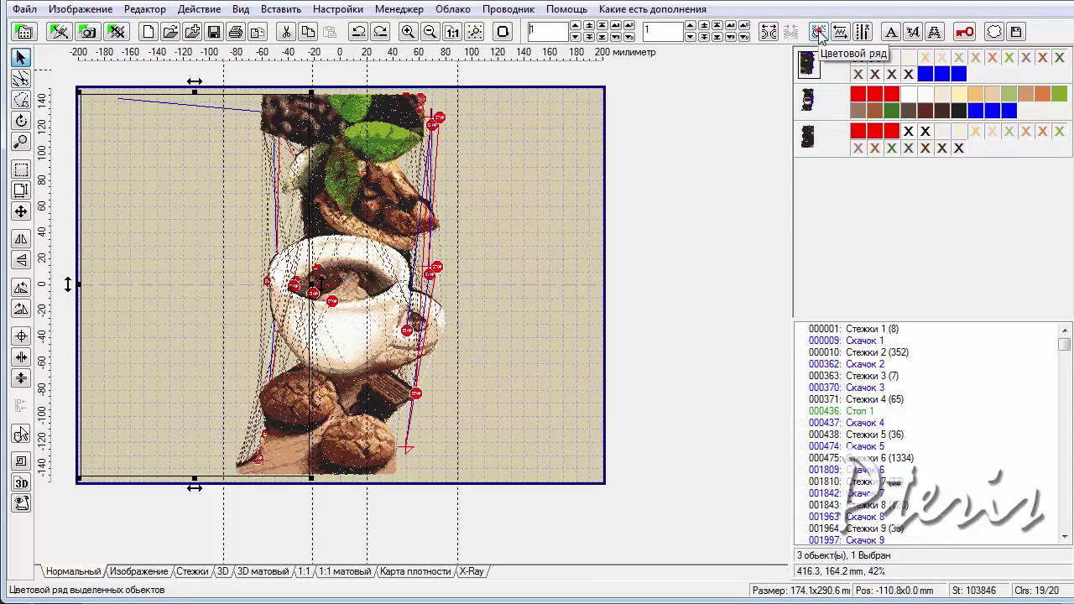
left_click(818, 31)
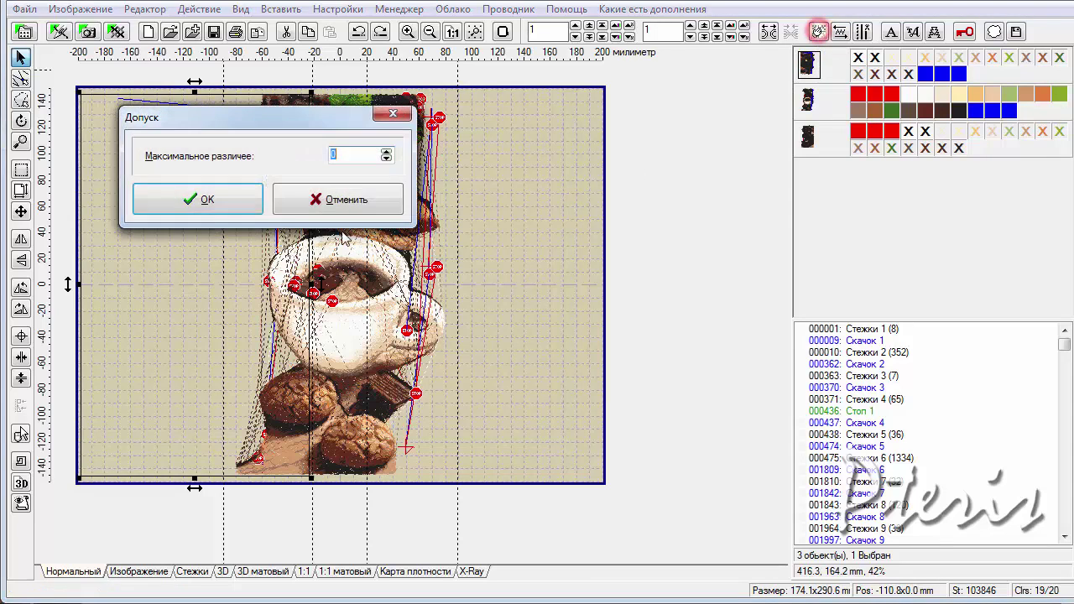
left_click(386, 154)
left_click(201, 207)
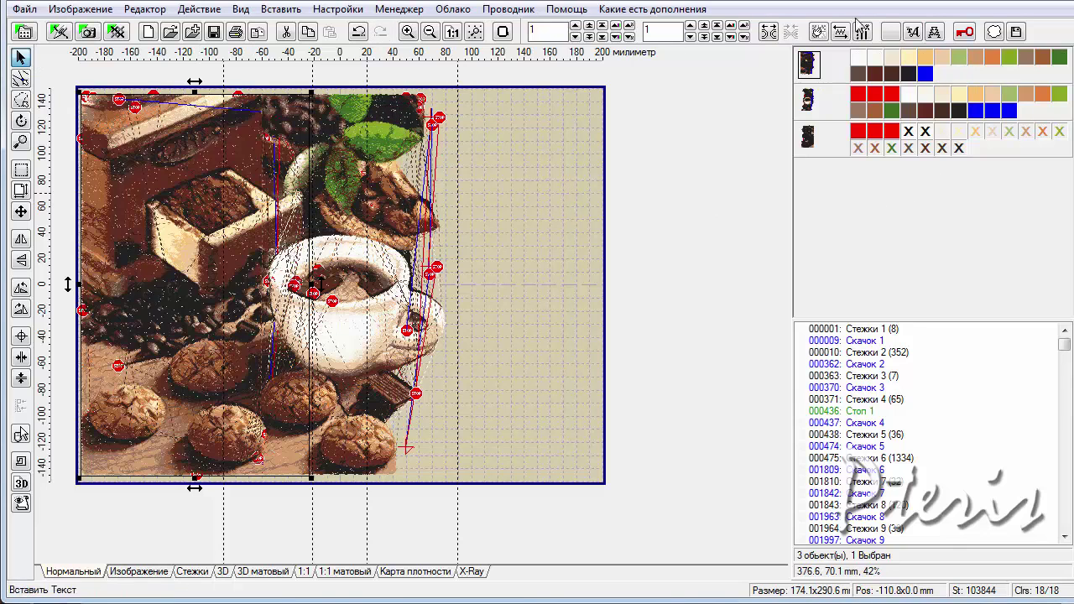
Apply color sorting with a maximum difference of 1 to the middle part, and color-sort the right part as well
left_click(810, 103)
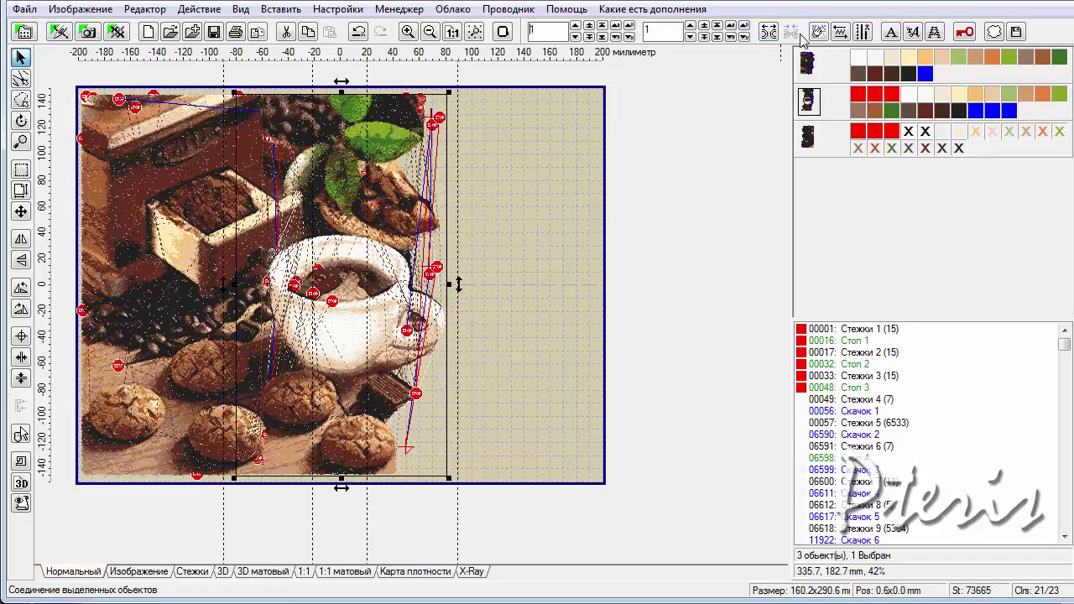
left_click(818, 31)
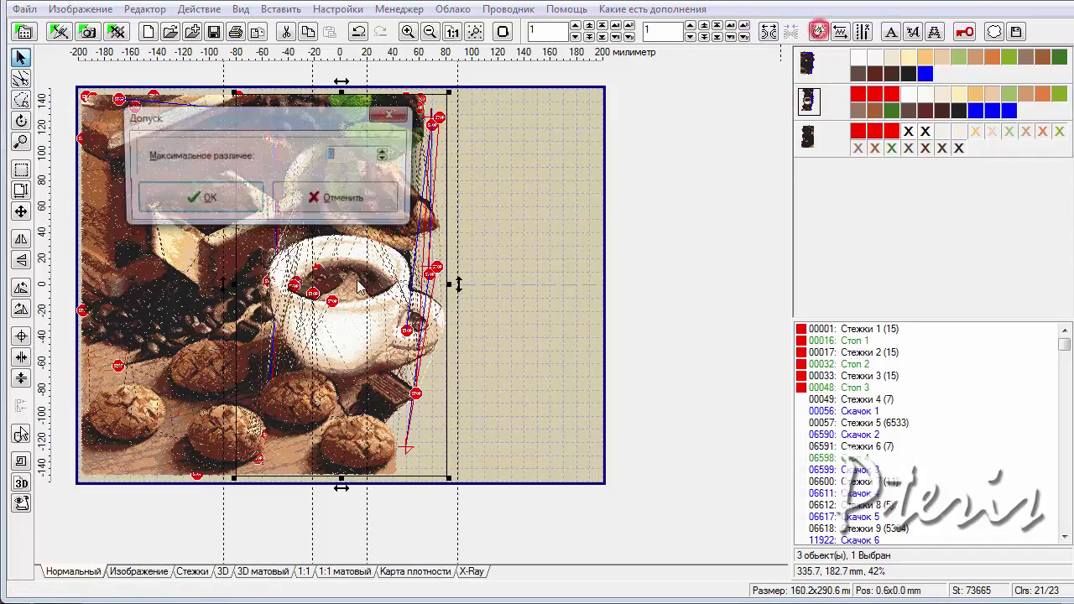
type("1")
left_click(208, 203)
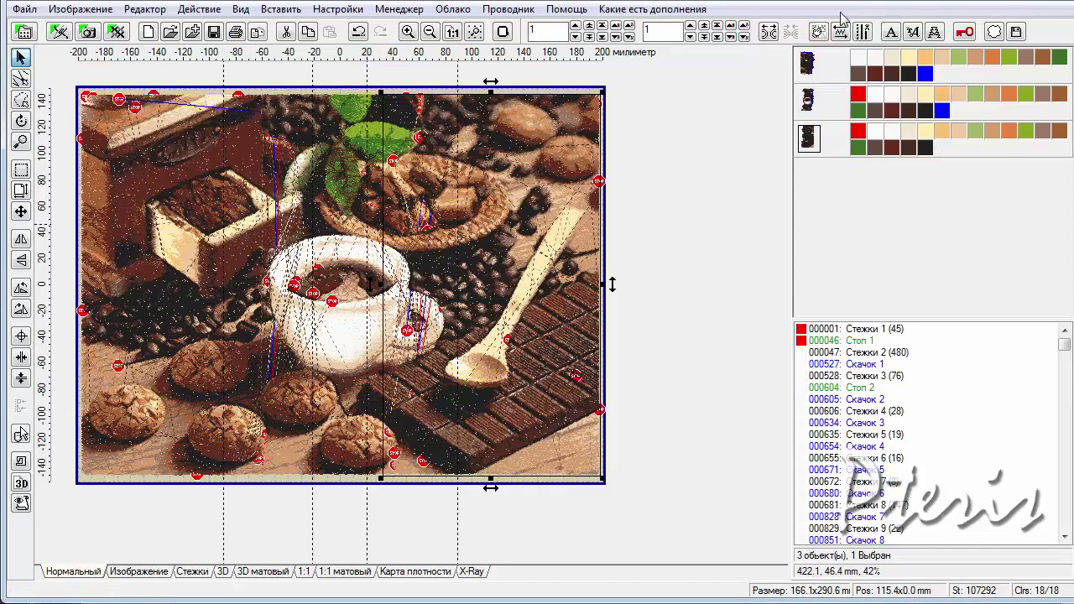
left_click(24, 10)
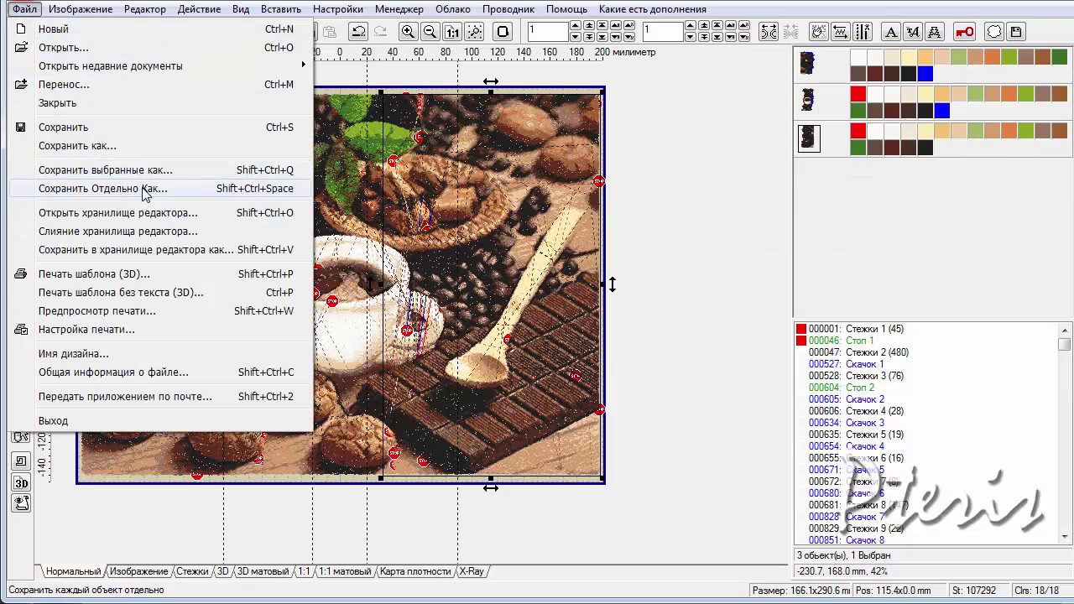
left_click(896, 248)
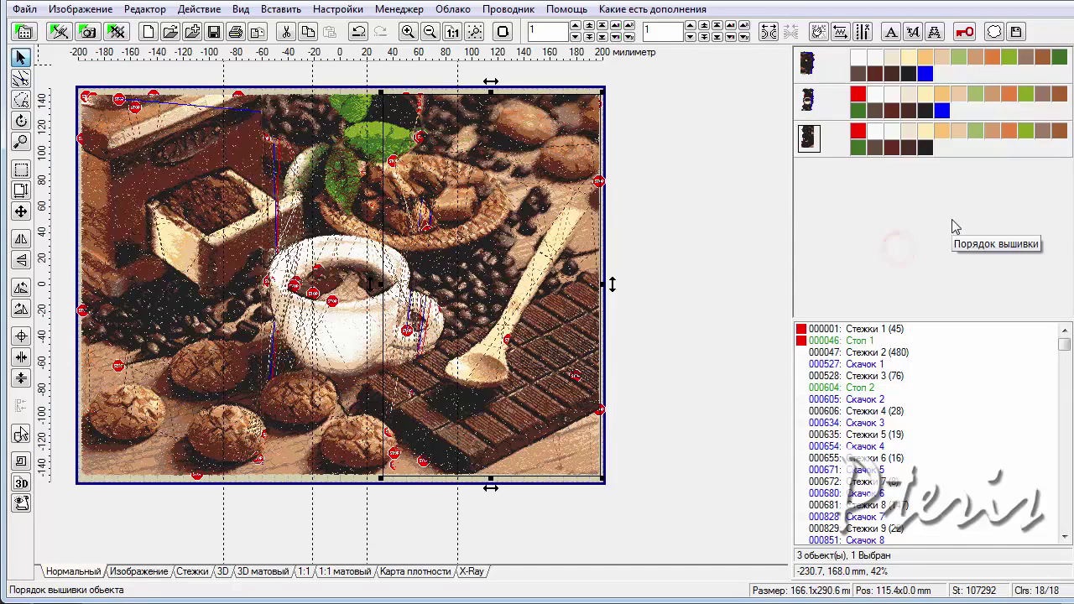